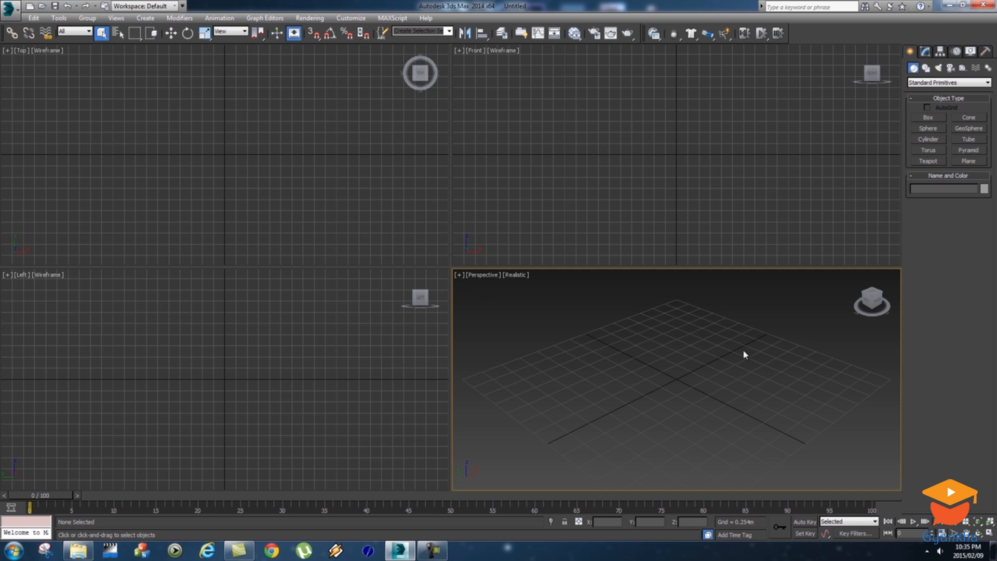
Step: Maximize the Perspective viewport to fill the workspace
click(462, 277)
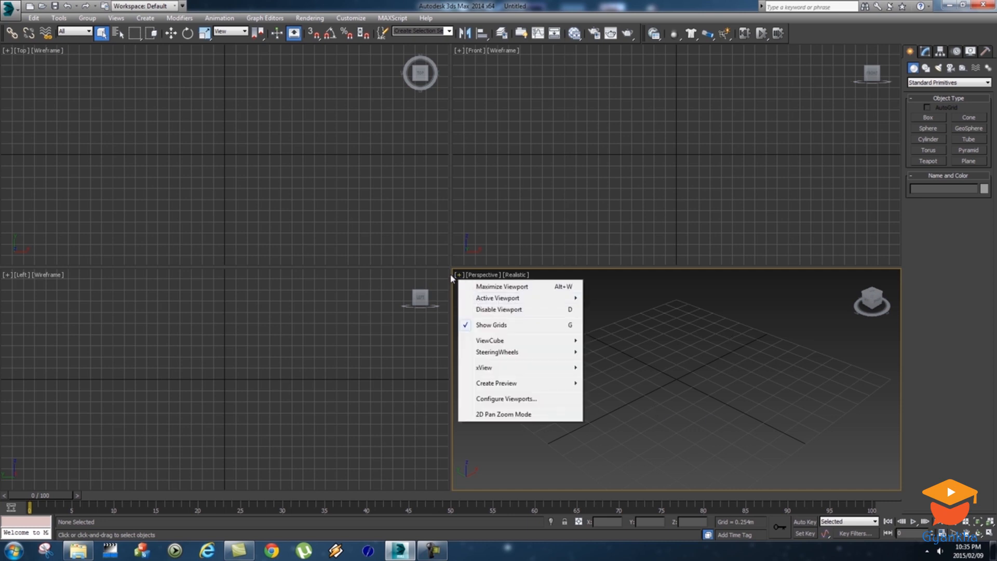
click(492, 287)
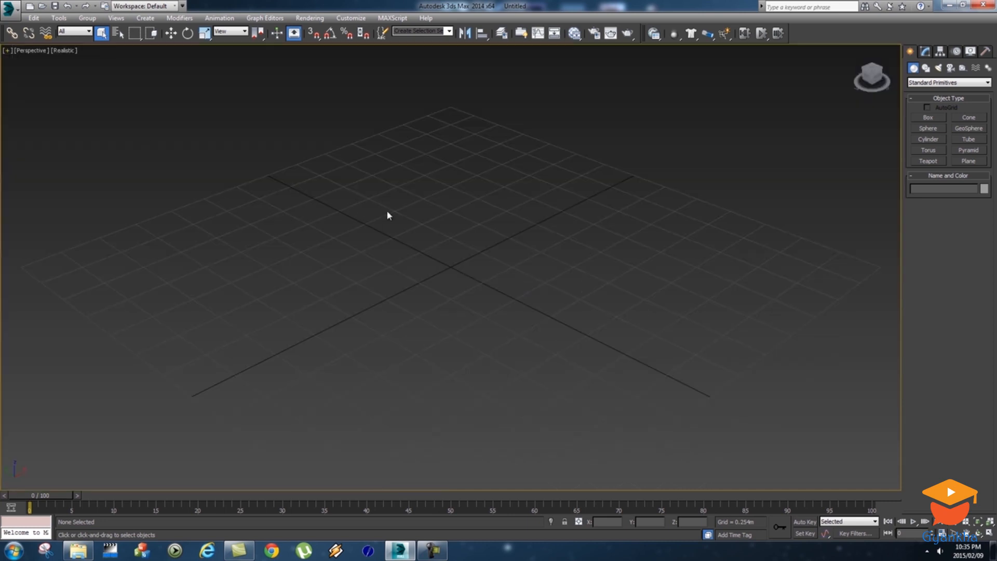
alt+middle_drag(490, 305, 524, 285)
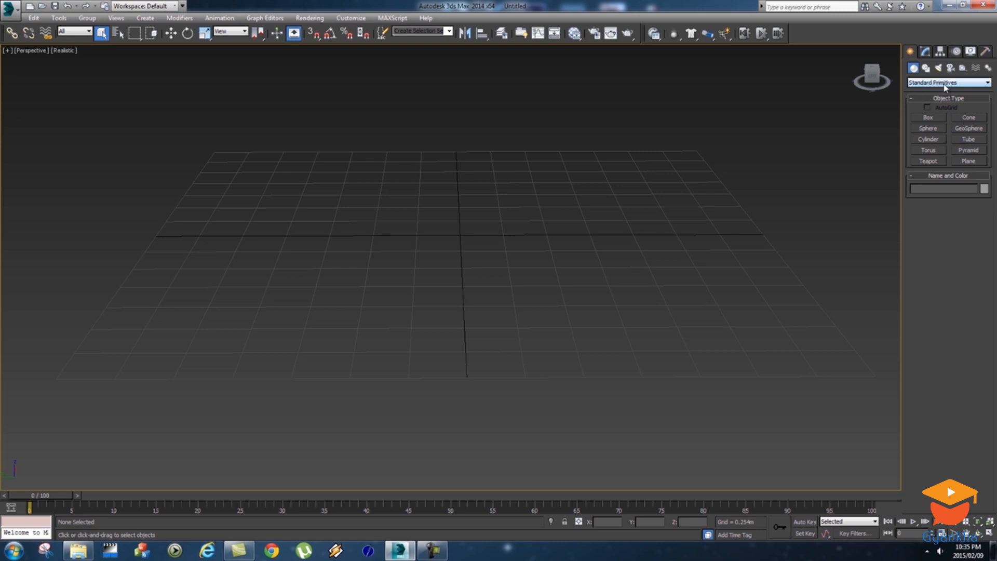
Step: Create a box about 2.02 m long, 1.72 m wide and 0.59 m high on the grid, and delete it
click(958, 84)
click(958, 86)
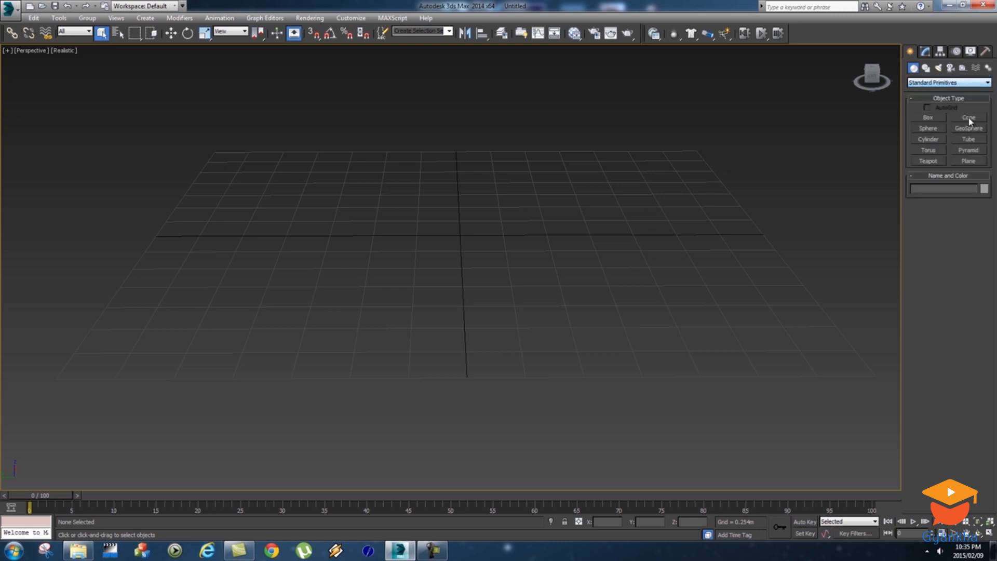
click(929, 119)
drag(321, 205, 696, 314)
click(685, 223)
mouse_move(623, 313)
alt+middle_down()
mouse_move(451, 305)
mouse_move(528, 316)
mouse_move(633, 312)
alt+middle_up()
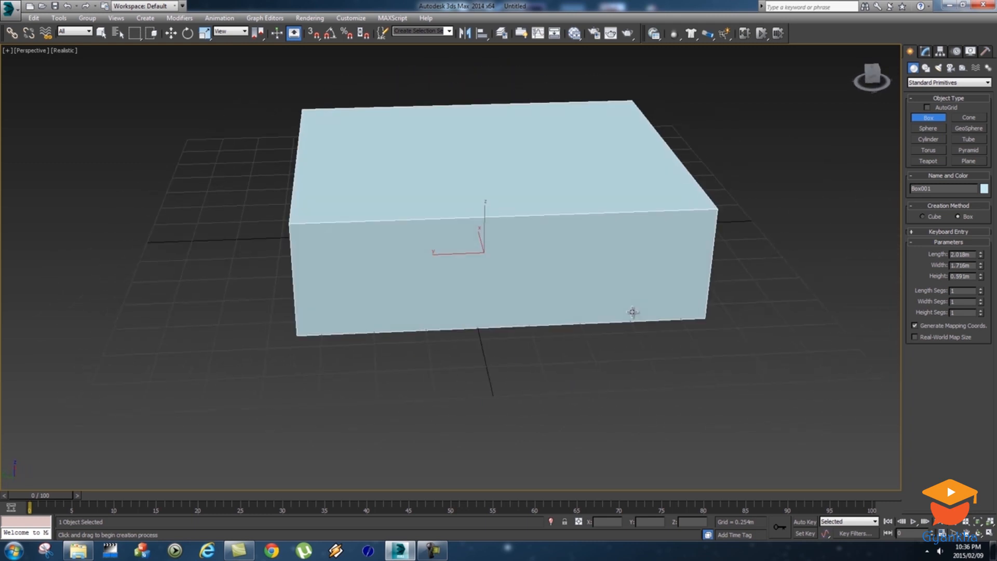
key(Delete)
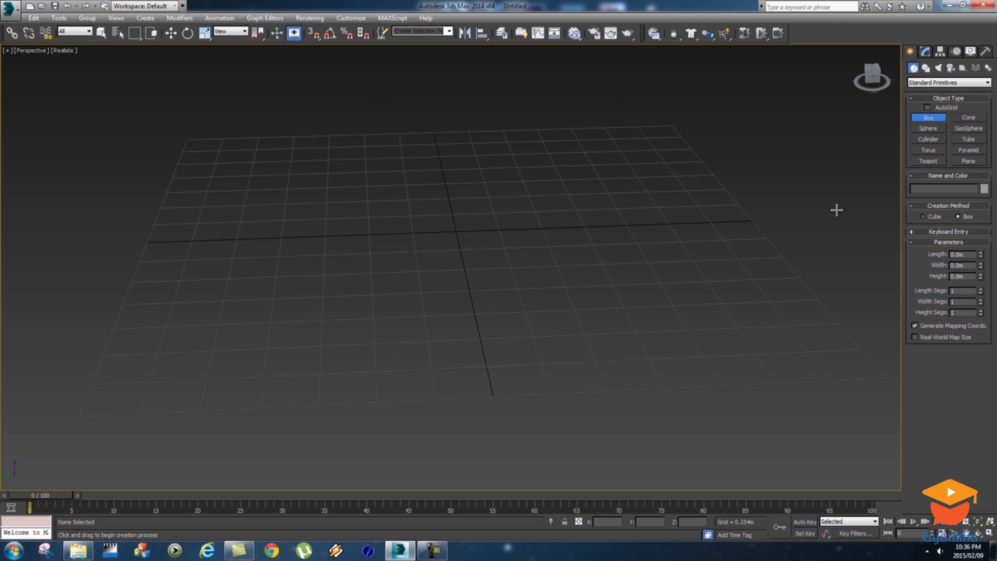
Step: Create a sphere of about 0.83 m radius on the grid, and undo its creation
click(929, 128)
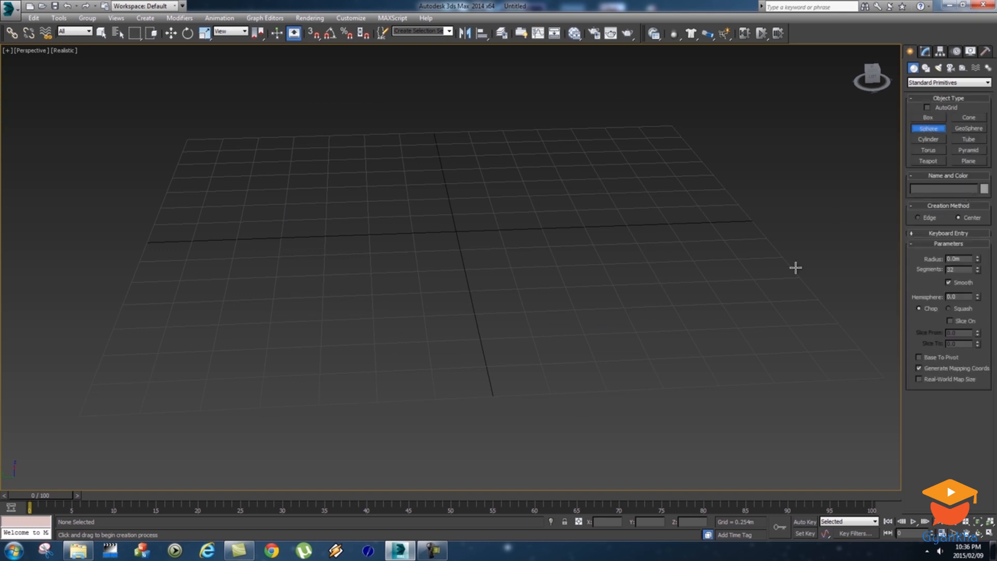
drag(315, 236, 427, 201)
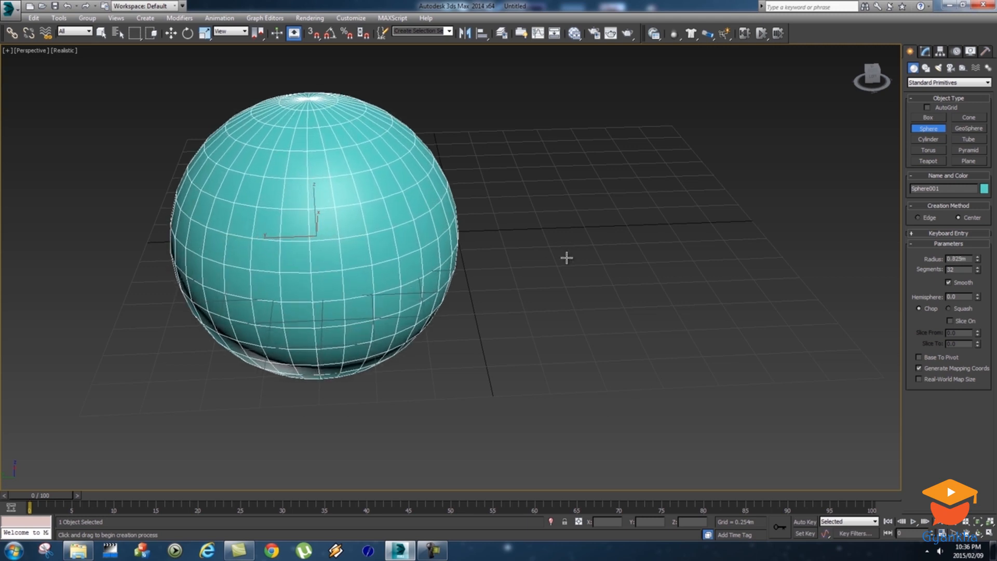
alt+middle_drag(577, 255, 584, 230)
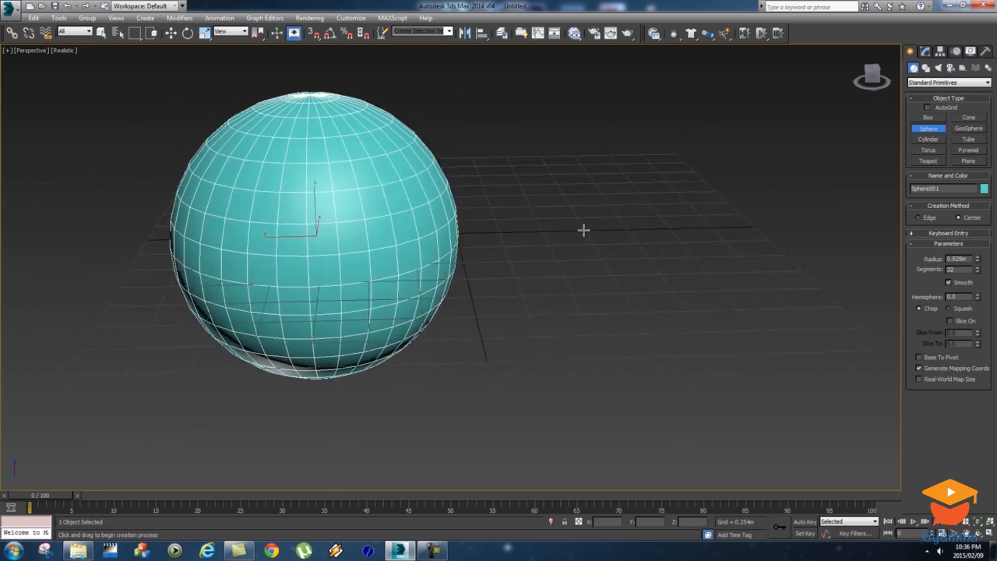
key(ctrl+z)
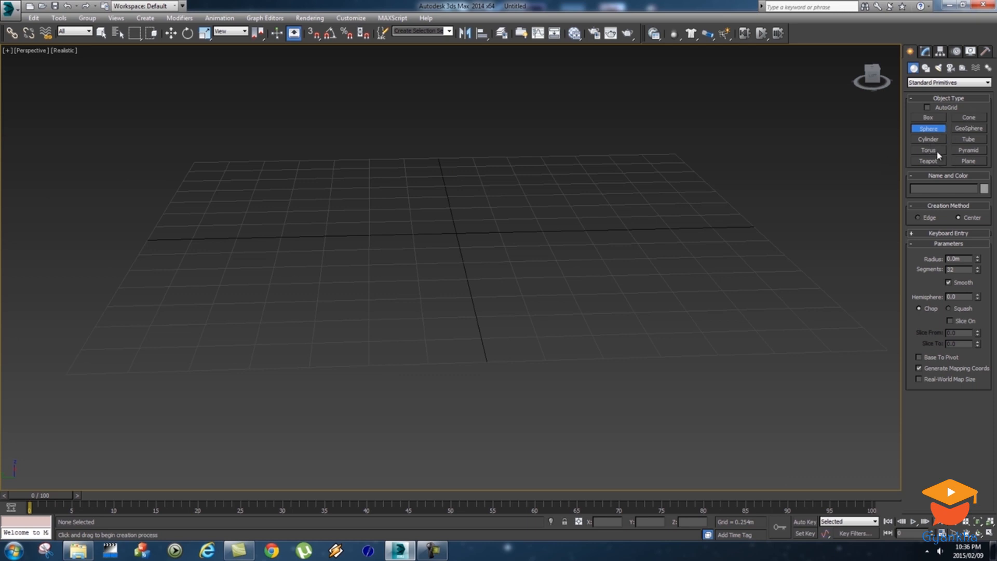
Step: Create a cylinder of about 0.31 m radius and 1.02 m height on the grid, and delete it
click(929, 139)
drag(259, 286, 310, 274)
click(262, 81)
alt+middle_drag(537, 240, 493, 246)
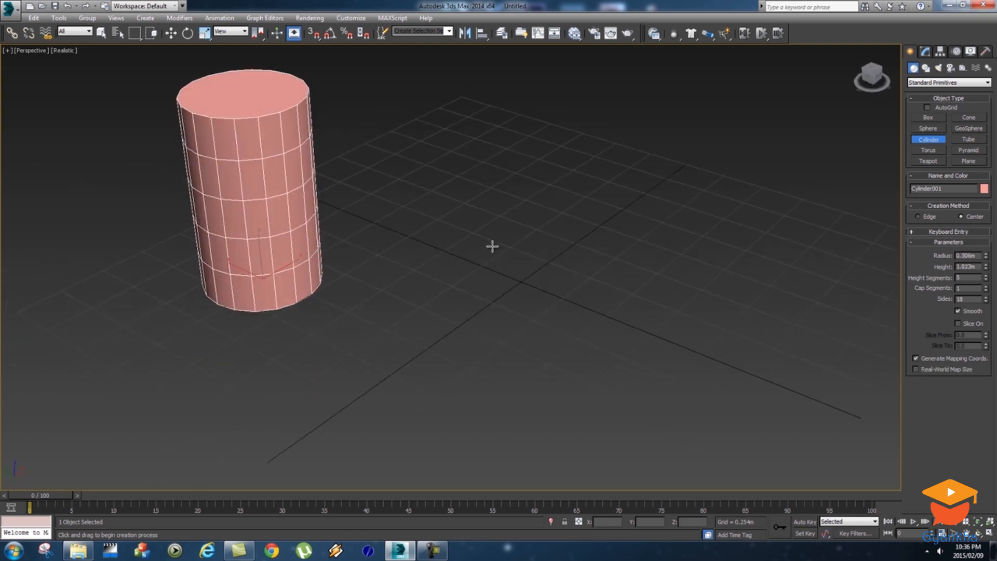
key(Delete)
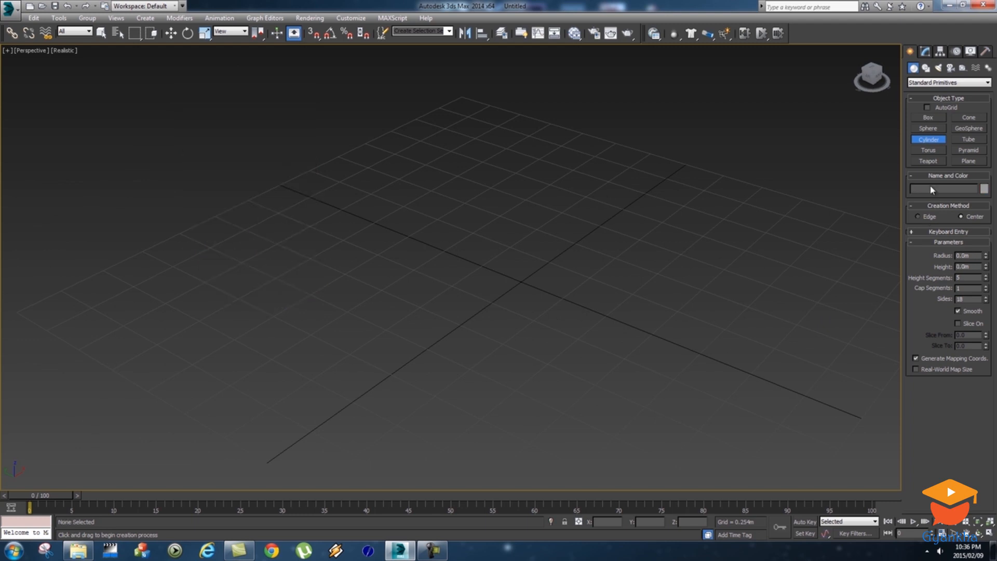
Step: Create a plane about 2.49 m long and 2.67 m wide across the grid, and delete it
click(969, 161)
drag(161, 282, 831, 232)
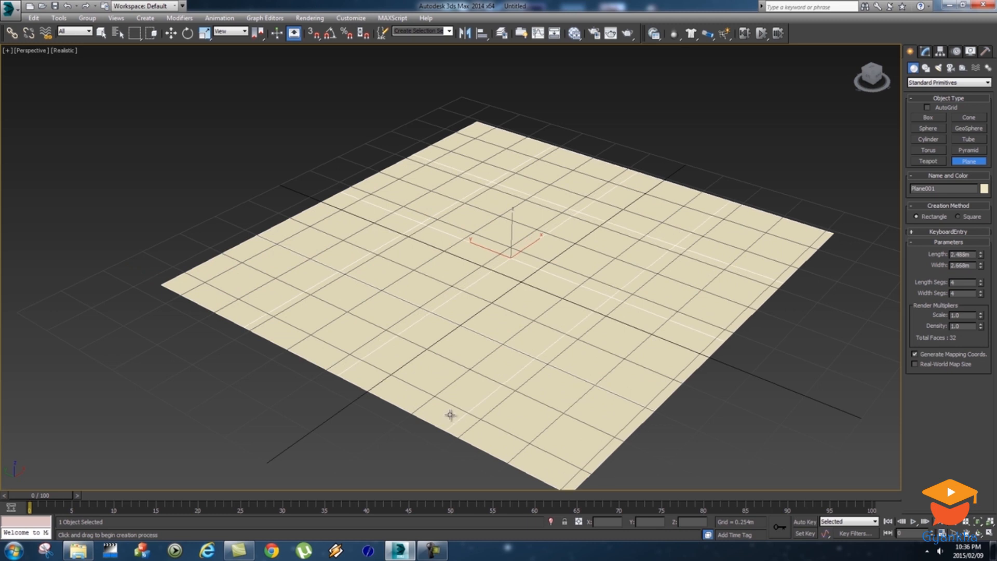
alt+middle_drag(523, 396, 616, 236)
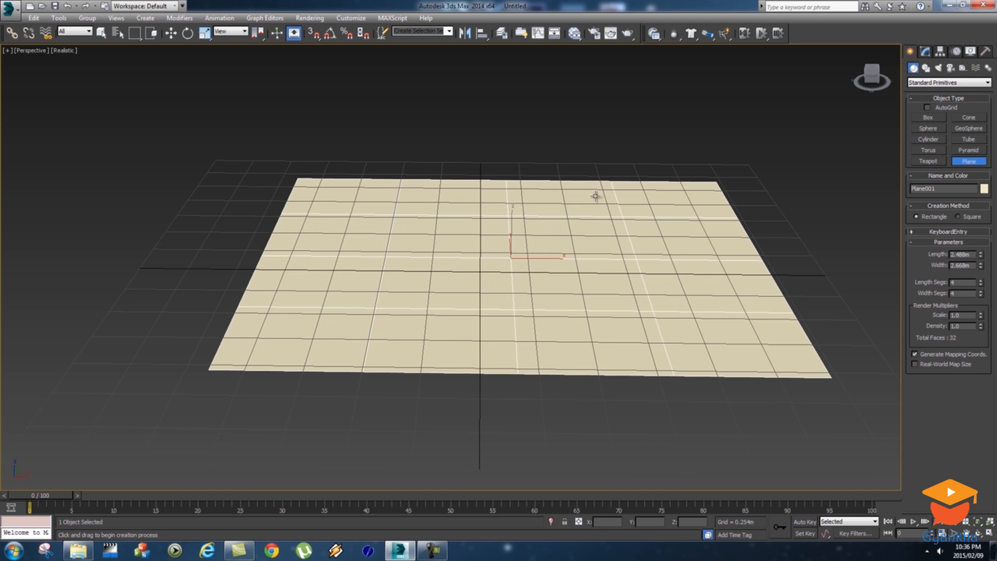
key(Delete)
Step: Create a box about 1.17 m long, 1.53 m wide and 0.44 m high on the grid
click(930, 118)
drag(312, 232, 610, 334)
click(591, 257)
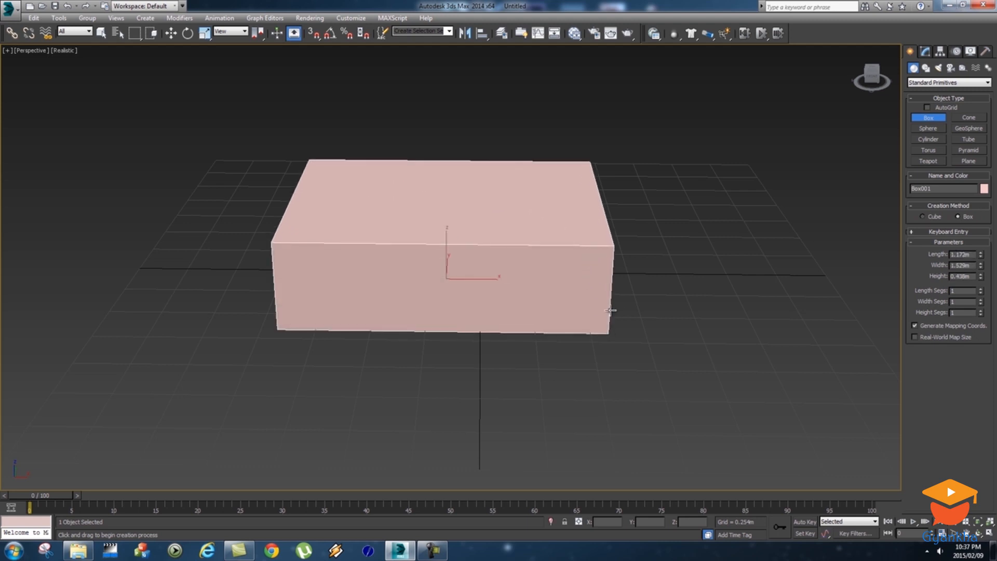
alt+middle_drag(653, 304, 622, 310)
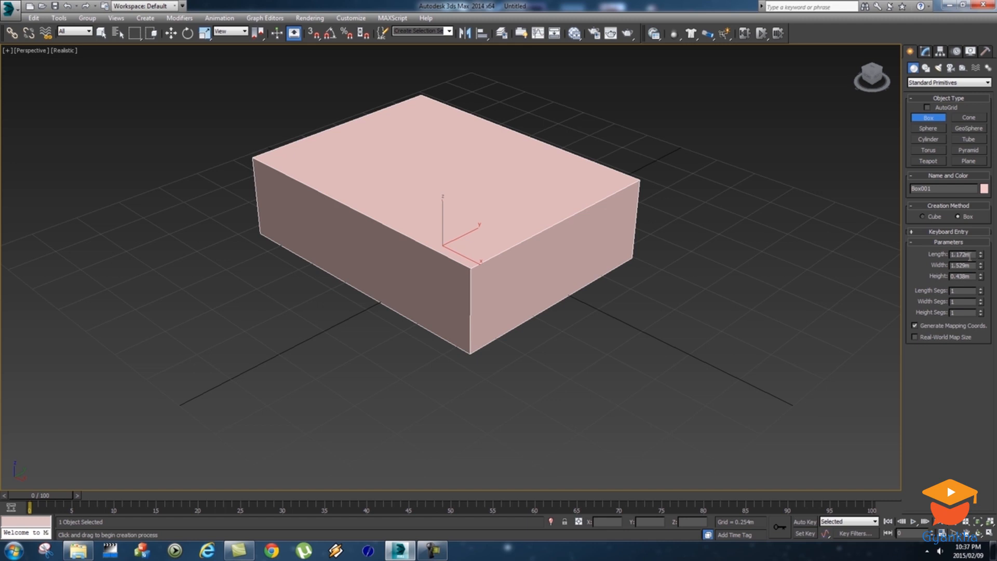
Step: Set the box's length to 2 m, width to 1 m and height to 0.4 m, and delete the box
double_click(971, 254)
click(973, 255)
text(2)
key(Return)
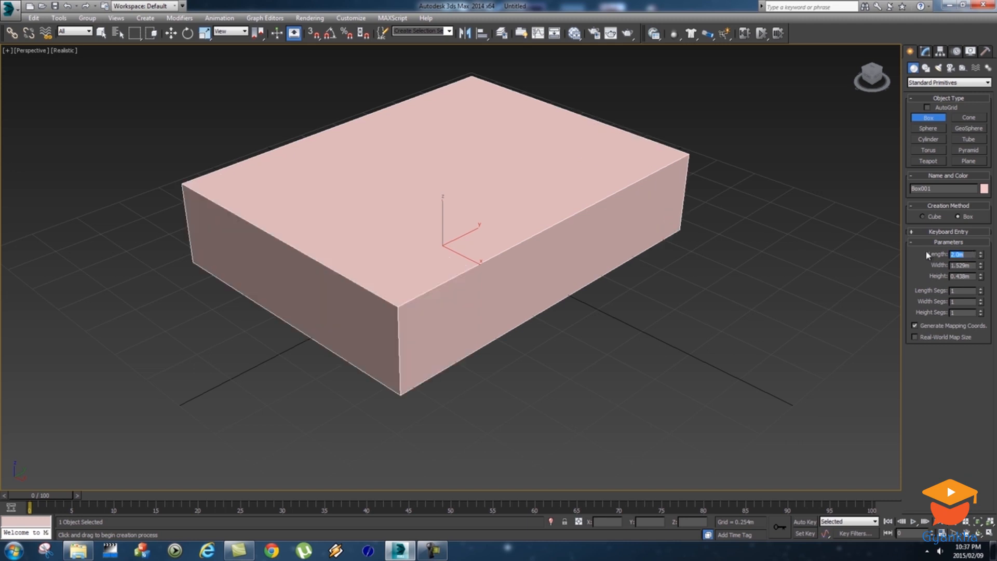
drag(975, 264, 929, 268)
text(1)
key(Return)
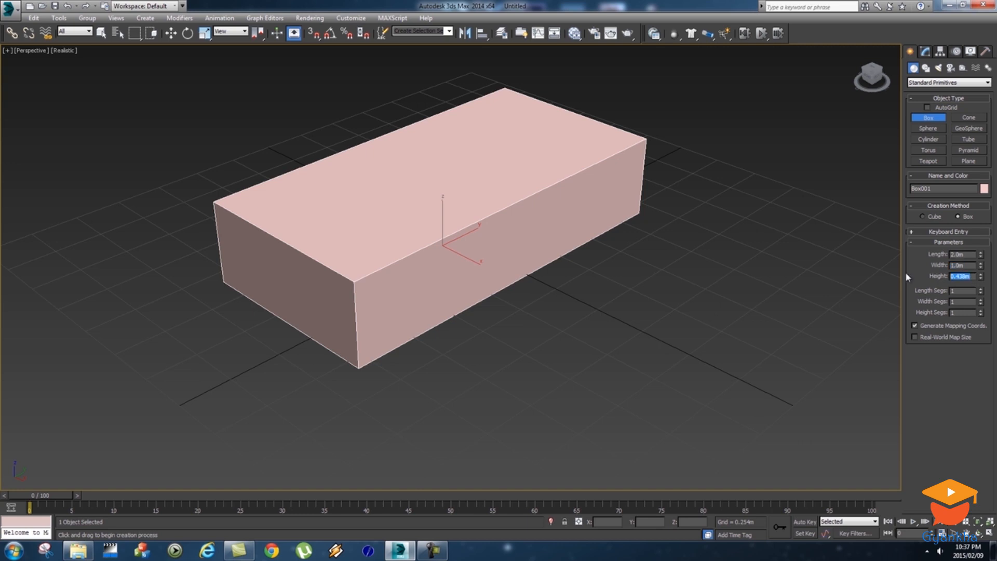
text(0.4)
key(Return)
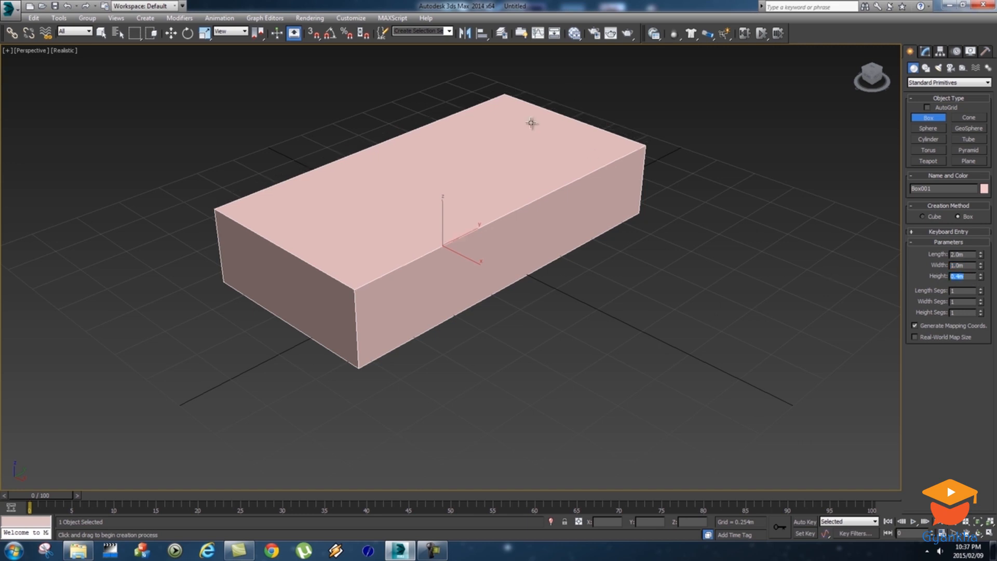
alt+middle_drag(588, 285, 535, 297)
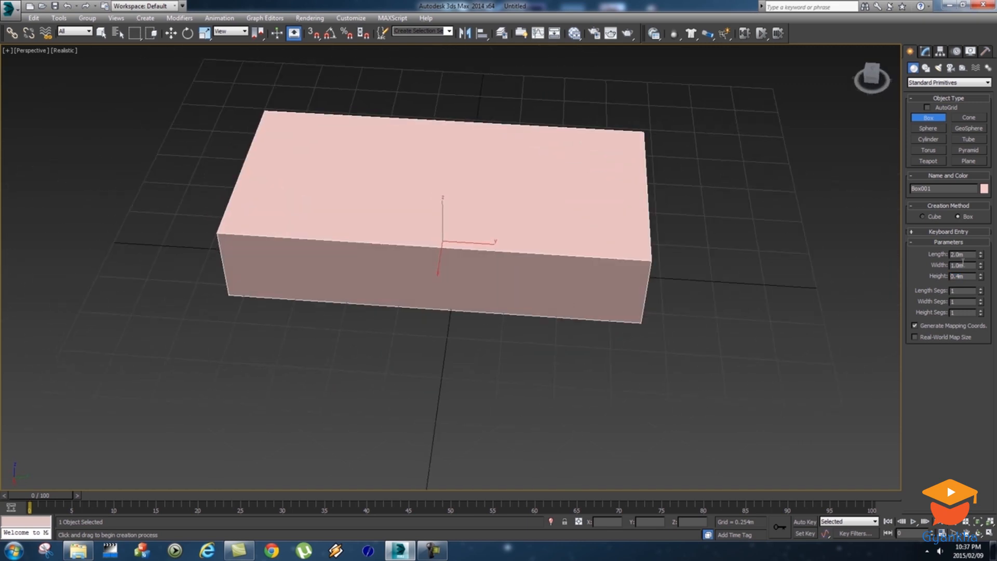
key(Delete)
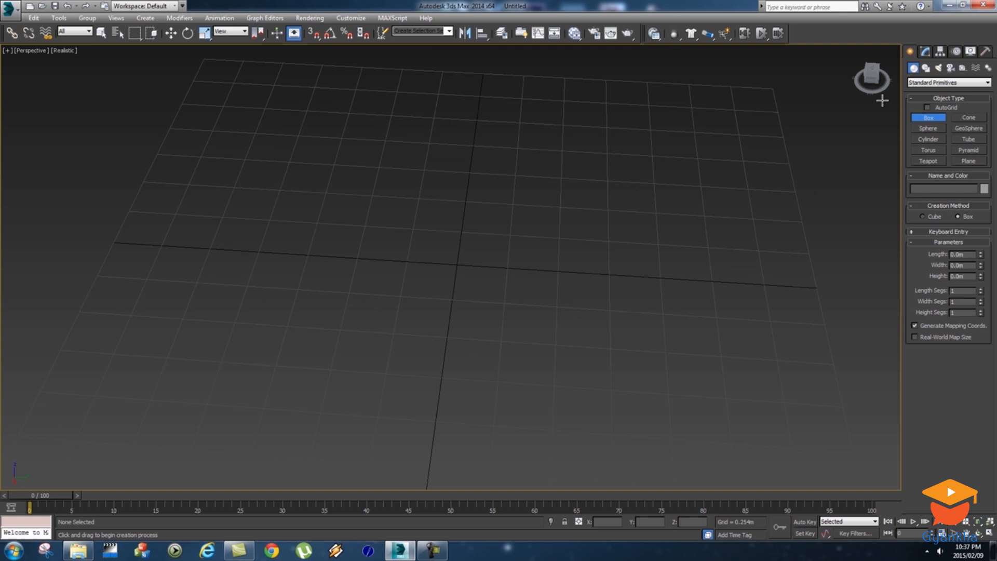
Step: Draw a closed Line spline with eight corner points and a notch in its front side, and delete it
click(926, 68)
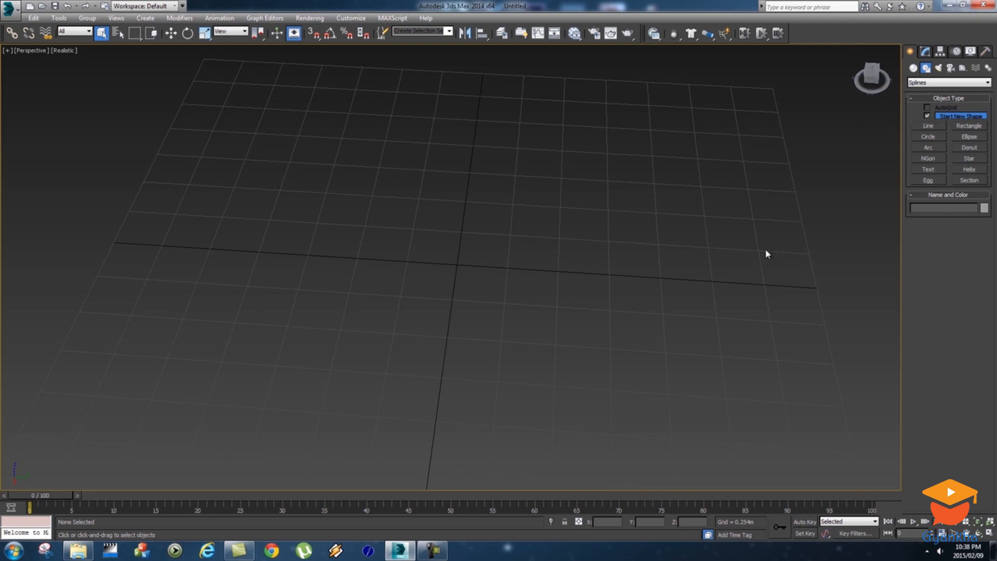
alt+middle_drag(637, 289, 644, 264)
click(933, 129)
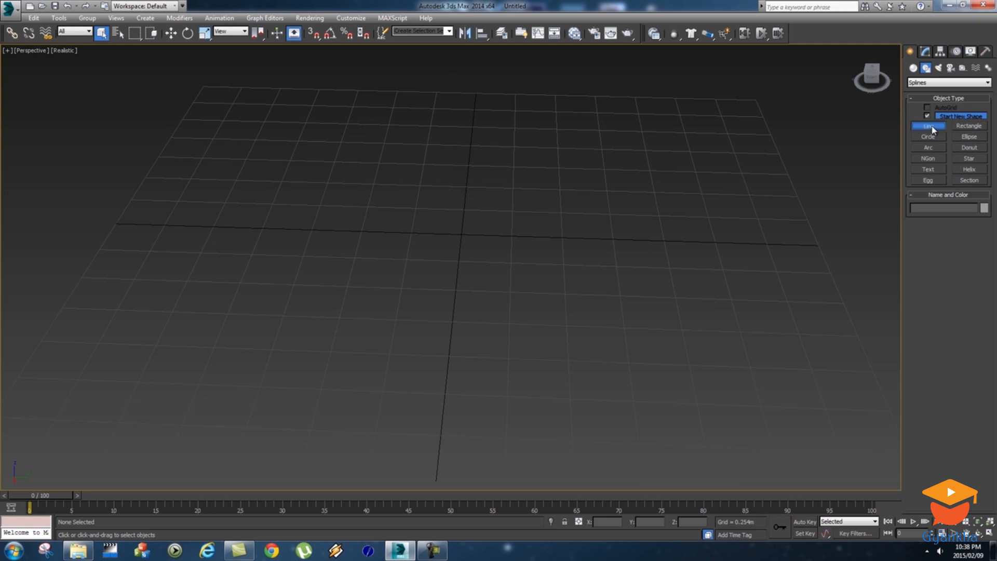
click(292, 139)
click(649, 136)
click(717, 401)
click(400, 378)
click(594, 235)
click(475, 219)
click(278, 360)
click(186, 243)
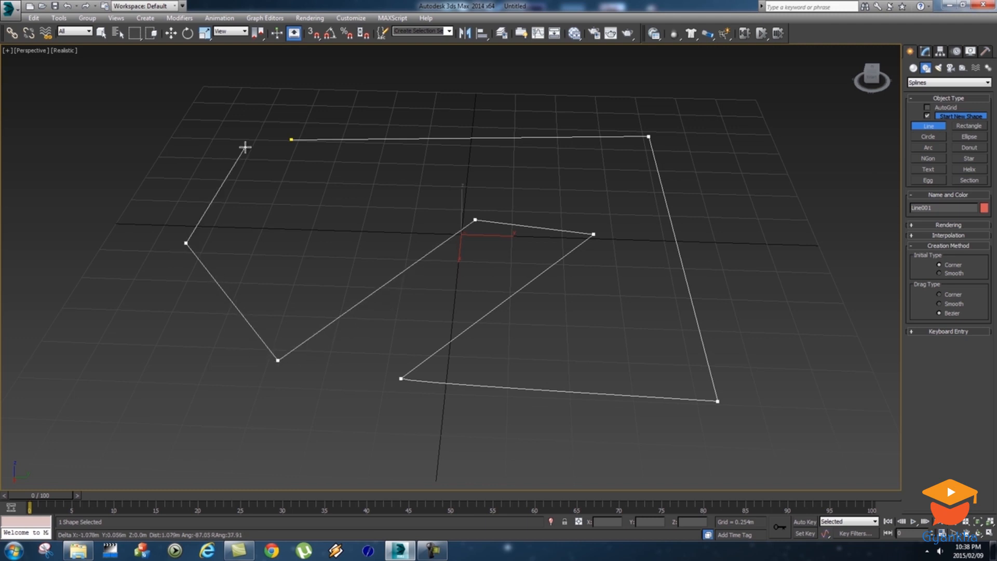
click(291, 139)
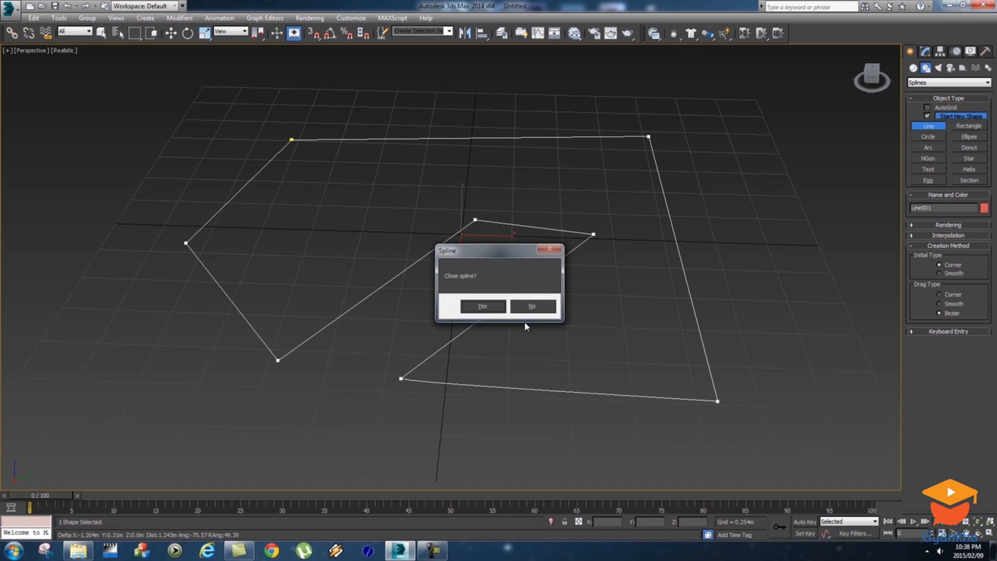
click(483, 306)
mouse_move(724, 347)
alt+middle_down()
mouse_move(690, 341)
mouse_move(623, 285)
mouse_move(661, 334)
mouse_move(709, 347)
alt+middle_up()
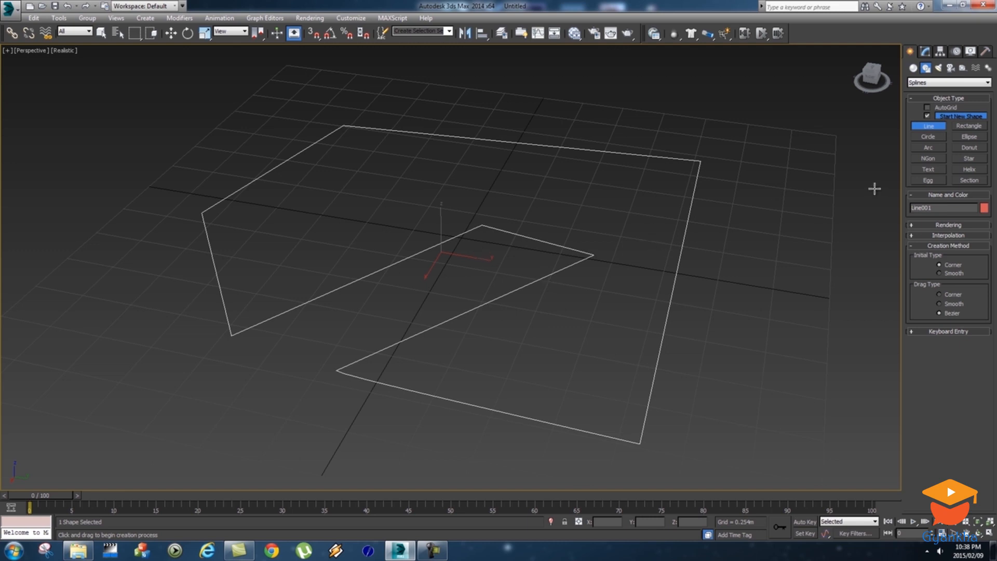
key(Delete)
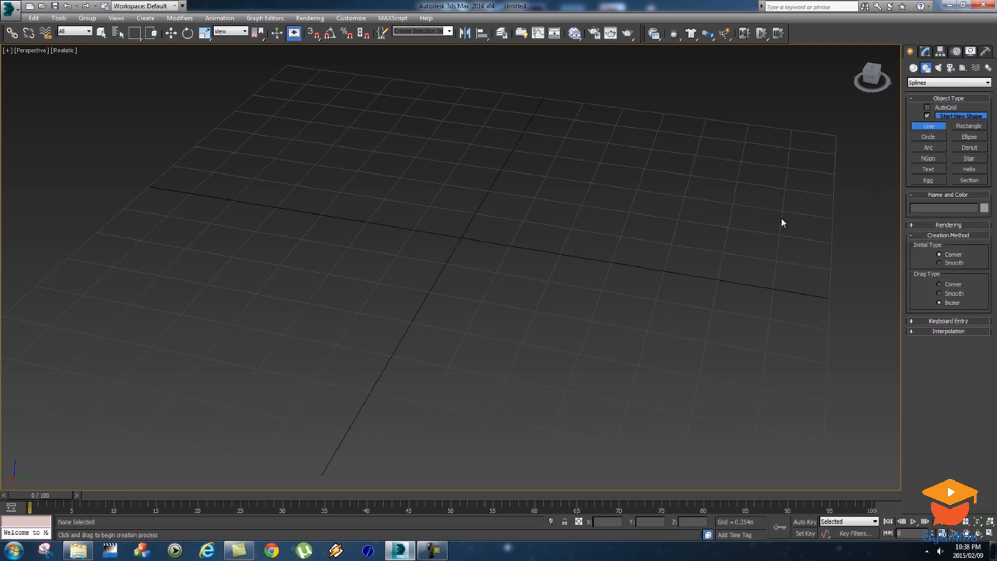
Step: Draw a circle spline of about 0.93 m radius on the grid, and delete it
click(928, 136)
drag(379, 252, 570, 256)
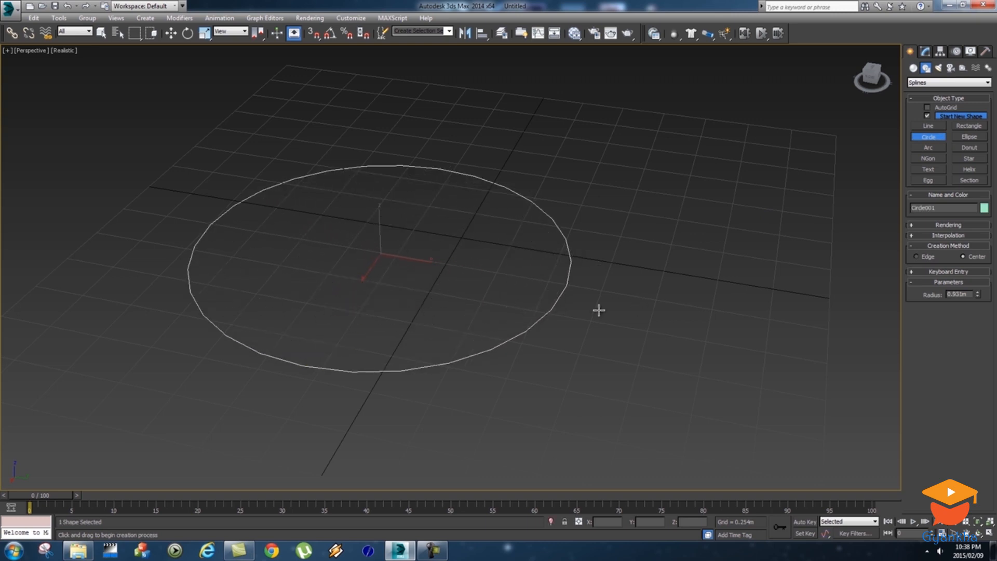
alt+middle_drag(623, 314, 666, 322)
middle_drag(503, 316, 565, 308)
key(Delete)
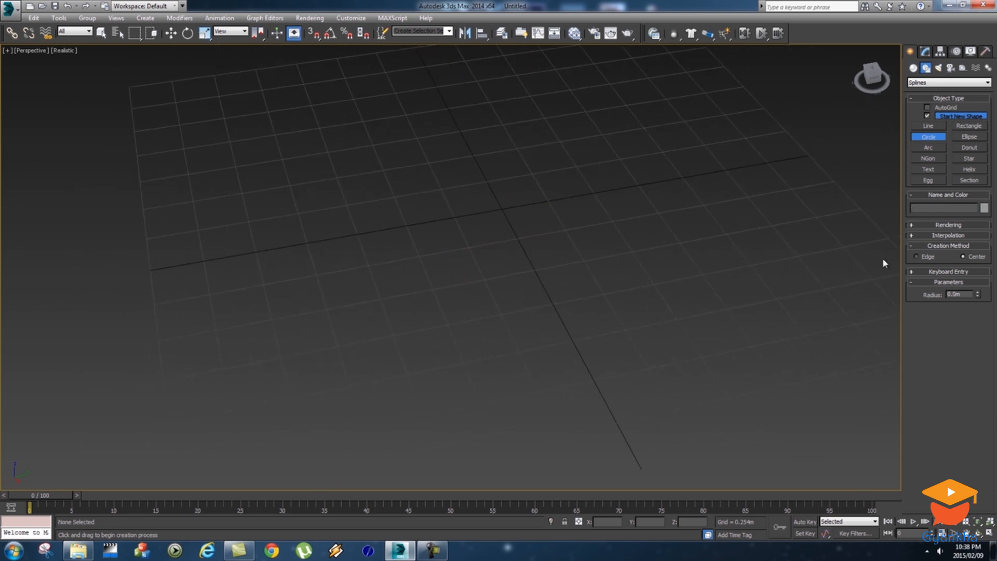
Step: Place a Text spline near the grid's centre and set its text to "VFX"
click(928, 169)
click(347, 247)
scroll(484, 283, down, 4)
scroll(484, 283, up, 1)
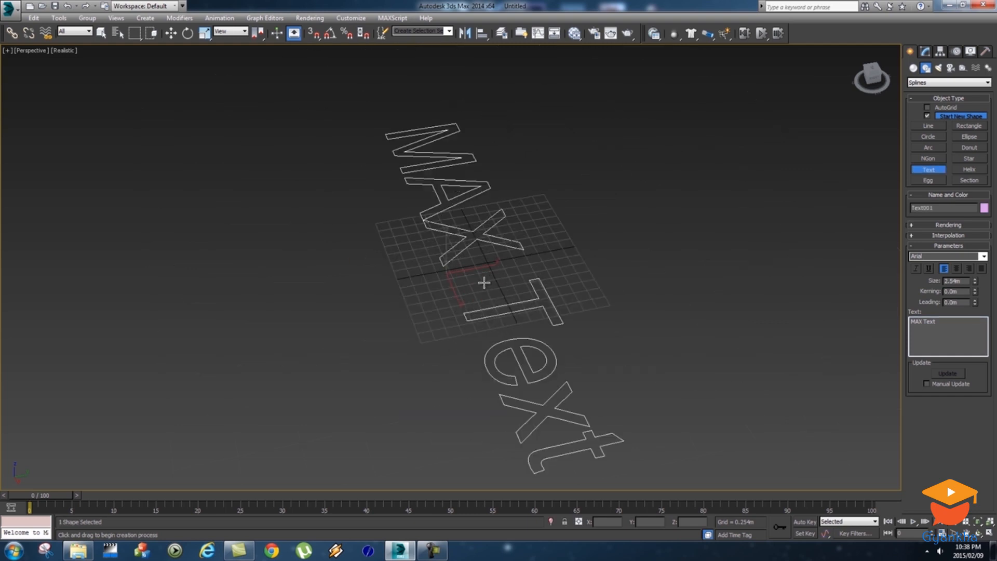
alt+middle_drag(396, 281, 475, 293)
drag(943, 330, 893, 329)
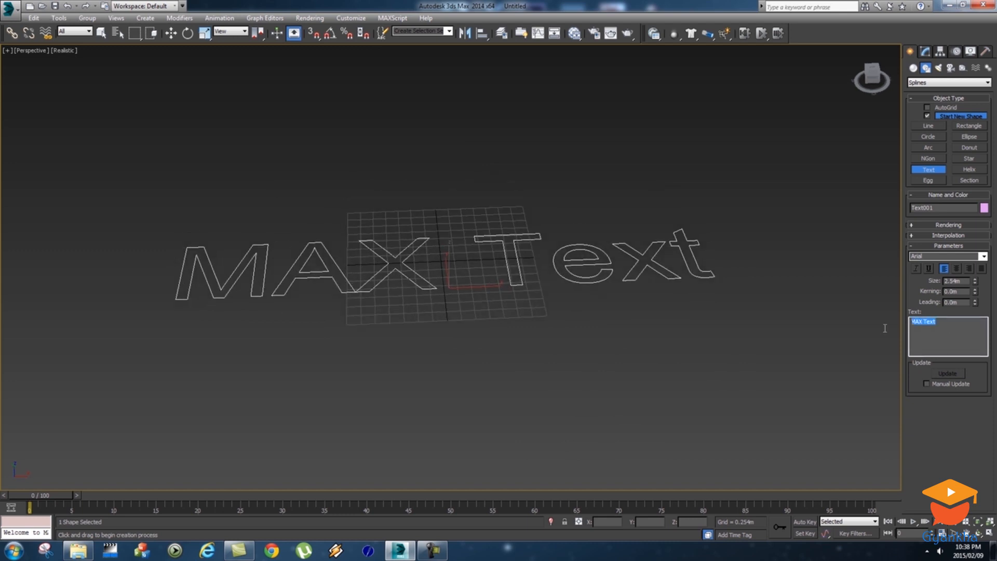
text(VFX)
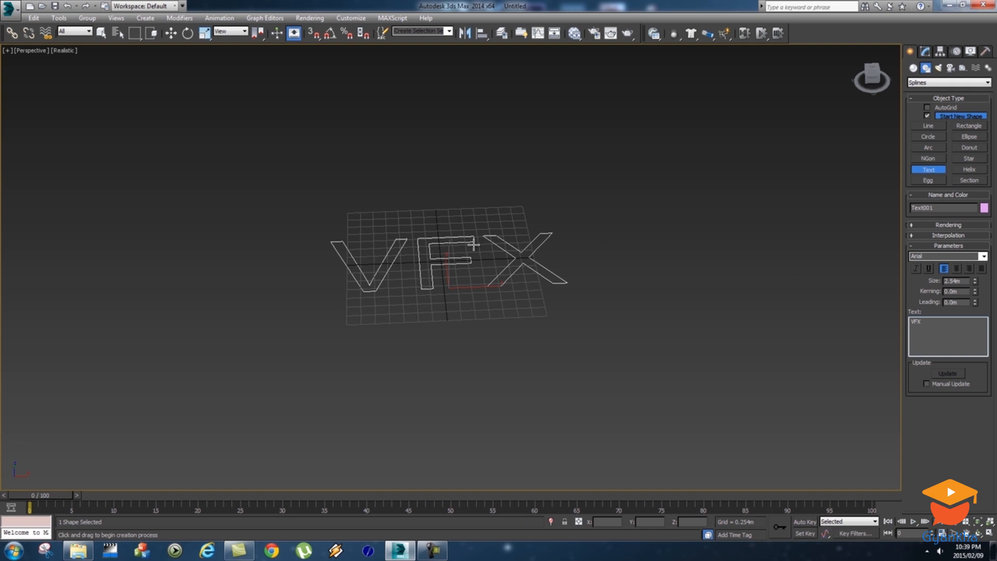
click(101, 33)
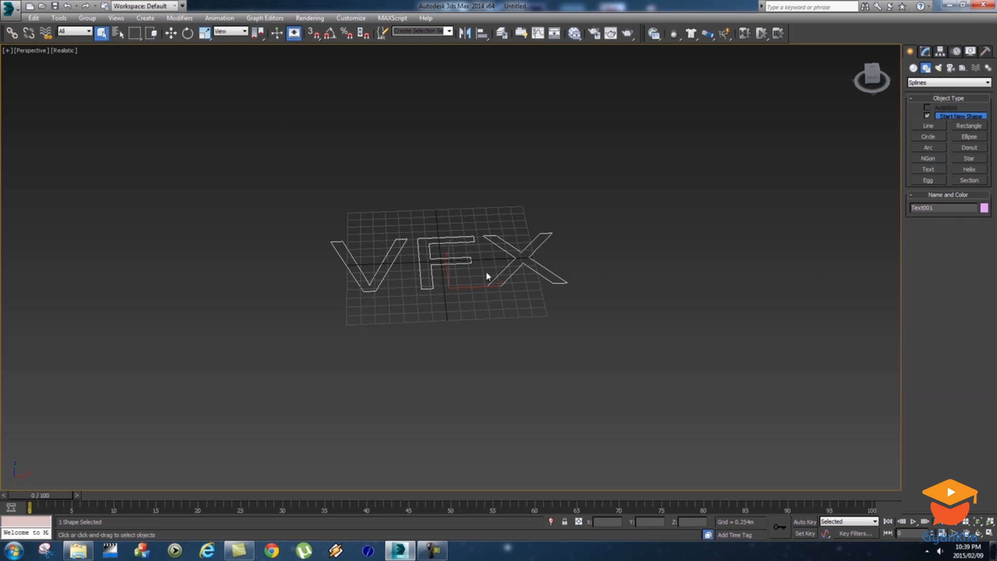
Step: Change the font of the VFX text spline to Arial Black
scroll(474, 270, up, 4)
click(925, 51)
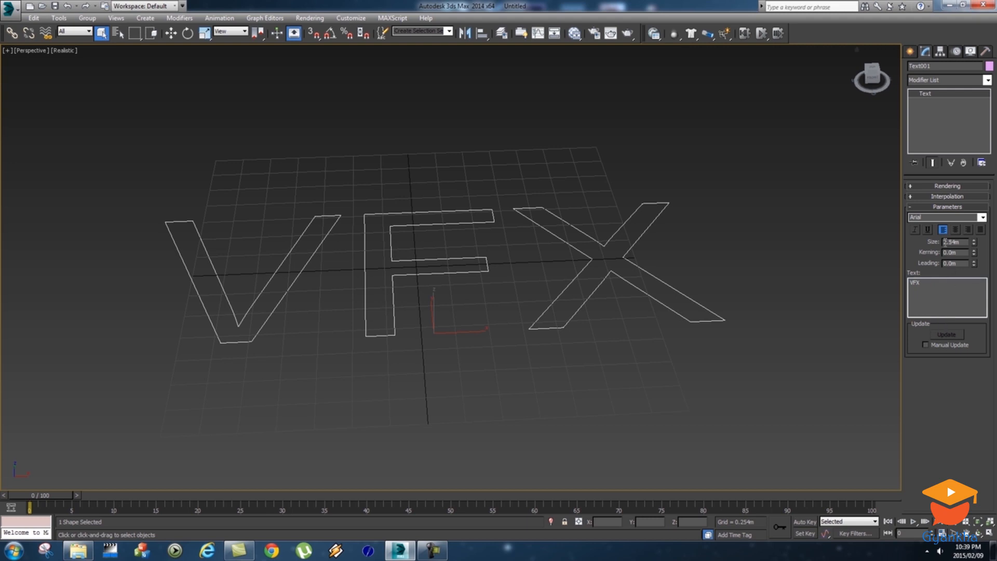
click(974, 218)
click(924, 237)
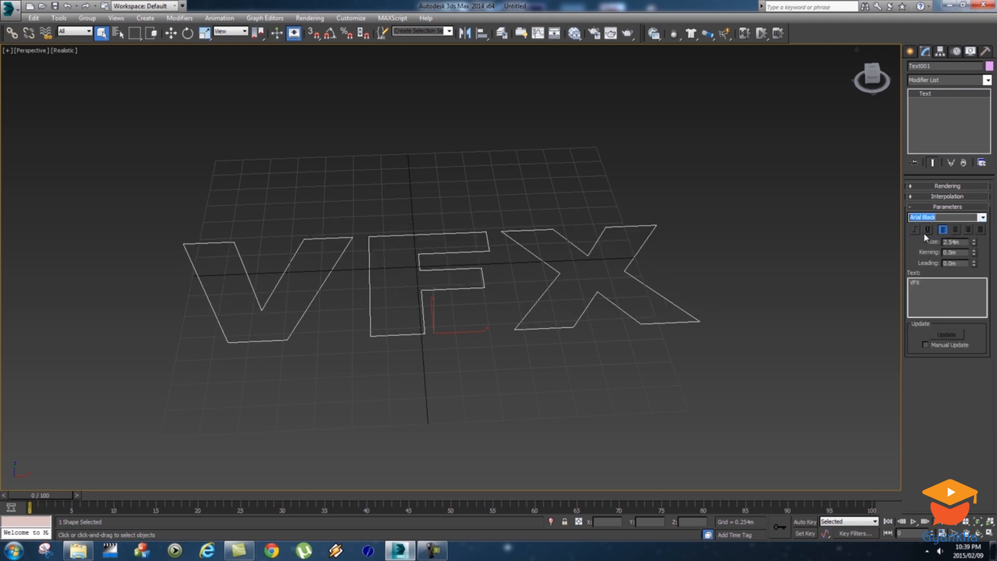
Step: Try several other fonts on the VFX text spline, settle on Arial, and set its size to about 2.489 m
key(Down)
key(Down)
key(Down)
key(Down)
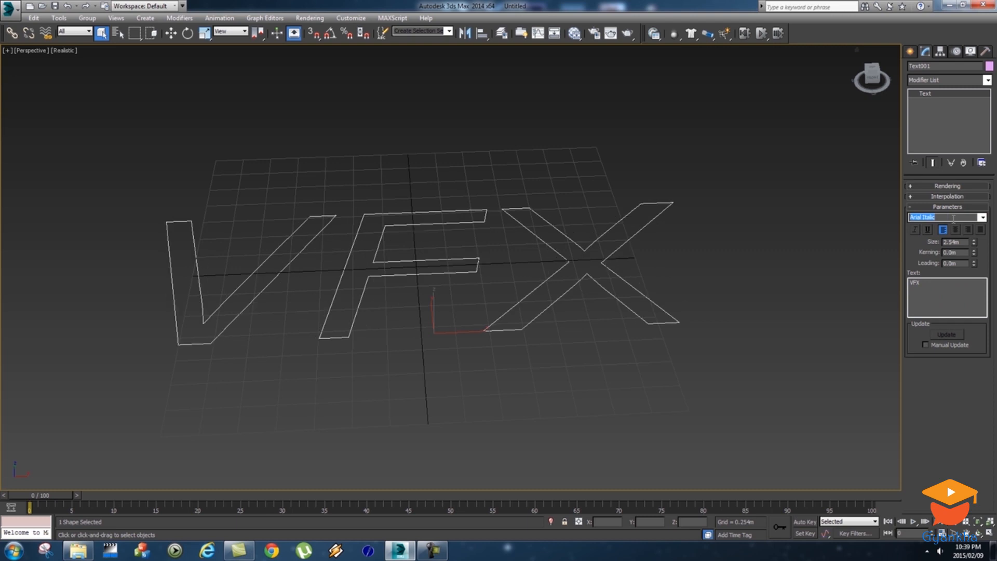
key(Down)
key(Down)
key(Down)
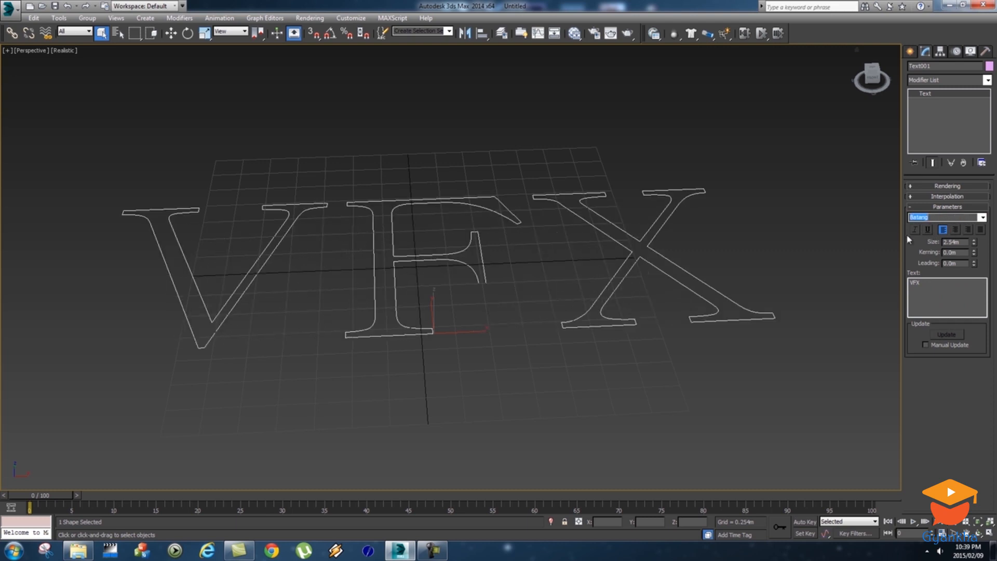
key(Down)
key(Down)
key(Down)
key(Down)
key(Down)
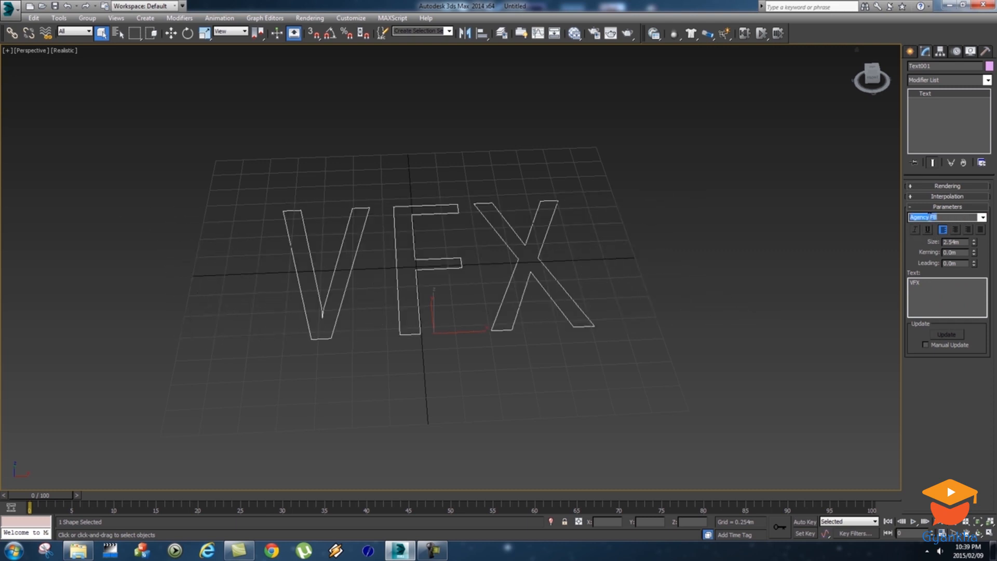
mouse_move(974, 244)
mouse_down()
mouse_move(974, 252)
mouse_move(973, 194)
mouse_move(965, 298)
mouse_move(970, 253)
mouse_up()
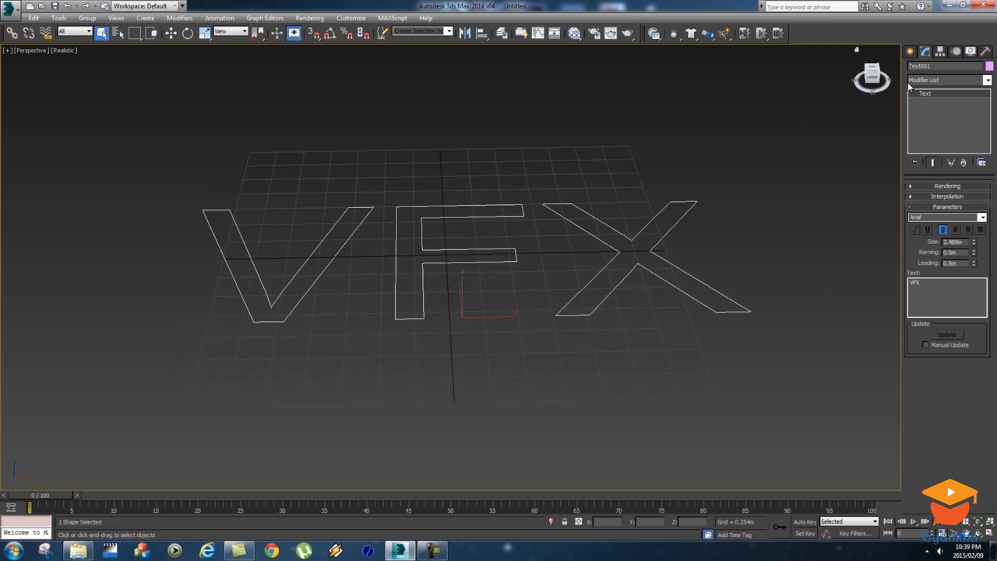
Step: Apply an Extrude modifier to the VFX text spline
click(987, 80)
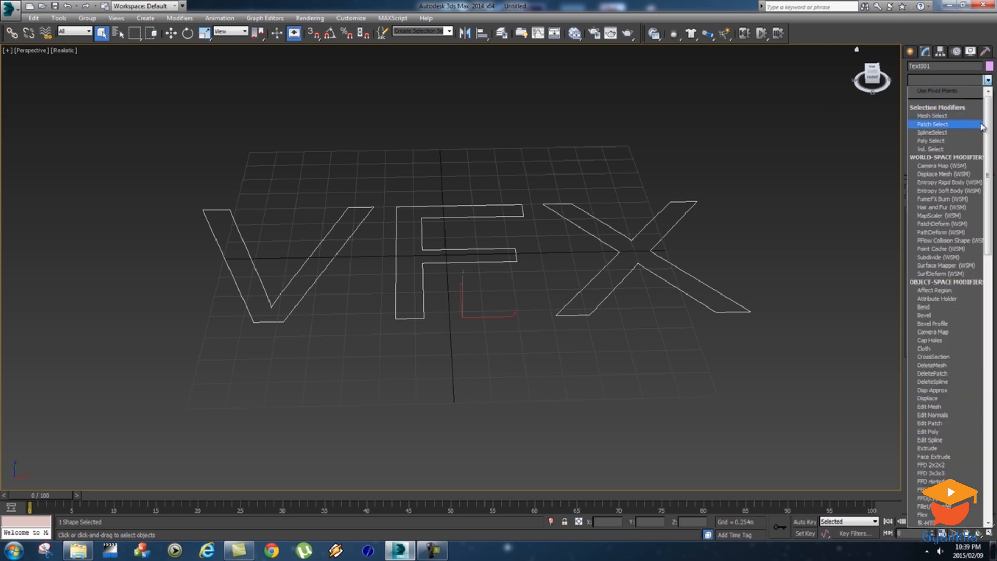
click(854, 133)
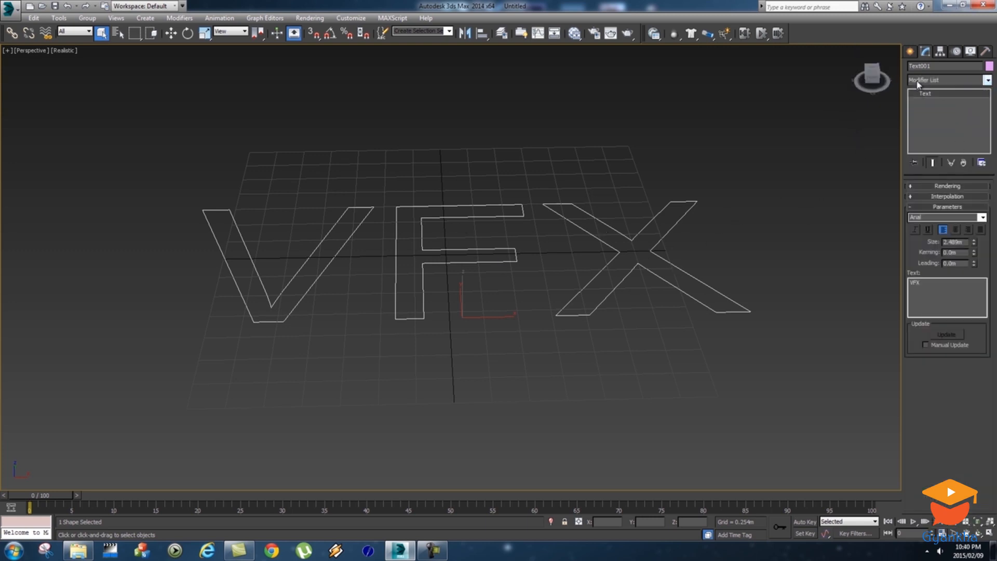
click(986, 80)
drag(988, 124, 988, 218)
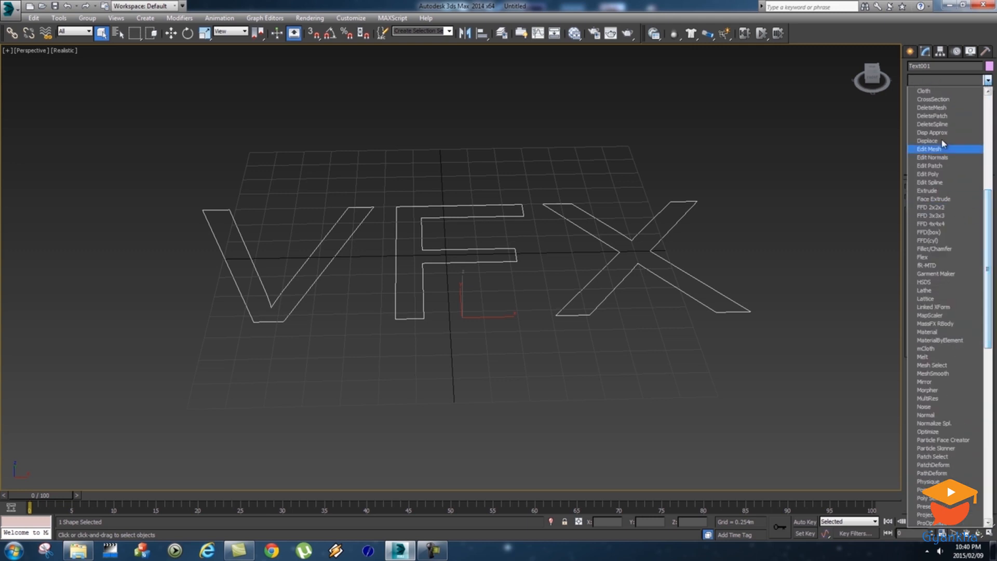
click(927, 190)
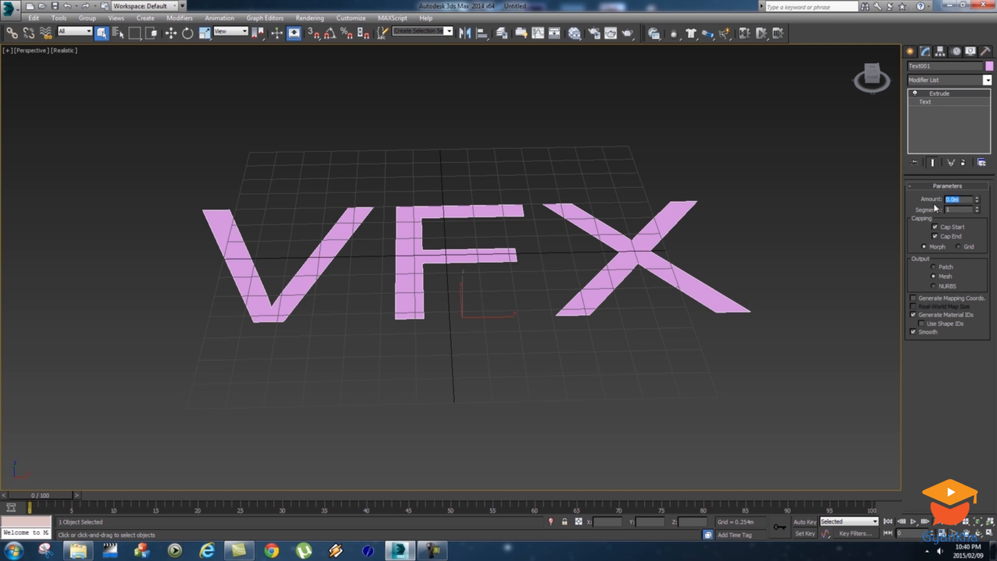
Step: Set the Extrude amount of the VFX text to 0.5 m, and delete the extruded text
drag(976, 202, 976, 156)
alt+middle_drag(571, 322, 561, 294)
drag(976, 197, 910, 199)
text(0.5)
key(Return)
mouse_move(579, 248)
alt+middle_down()
mouse_move(556, 285)
mouse_move(580, 307)
mouse_move(550, 379)
mouse_move(576, 284)
mouse_move(503, 318)
alt+middle_up()
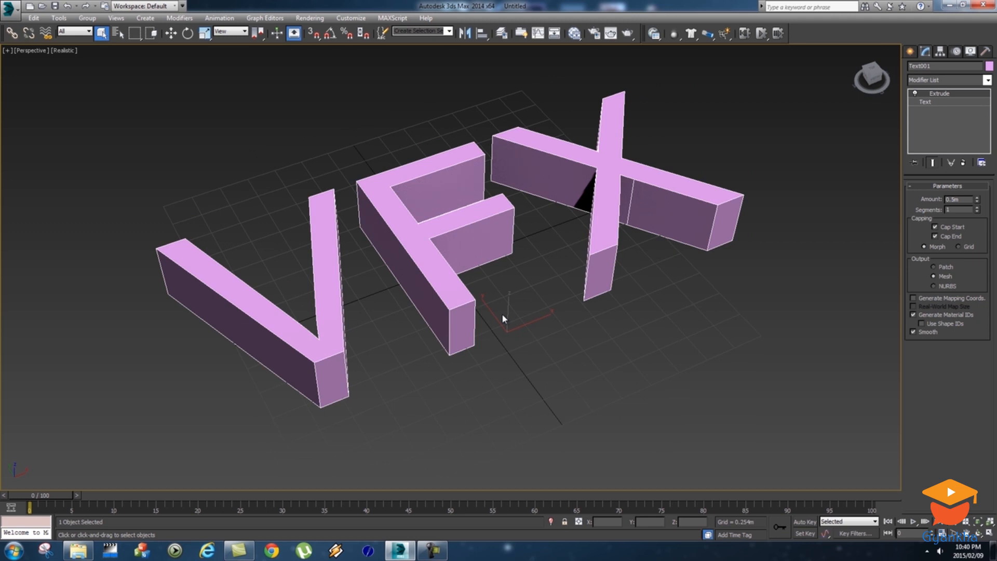
key(Delete)
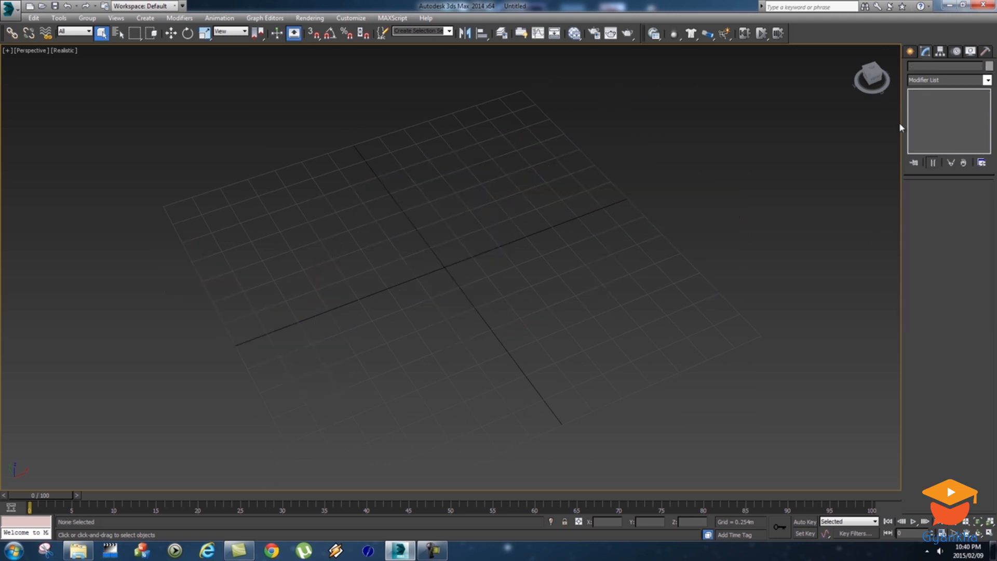
Step: Draw a teapot from the standard primitives at the grid's centre, and delete it
click(910, 52)
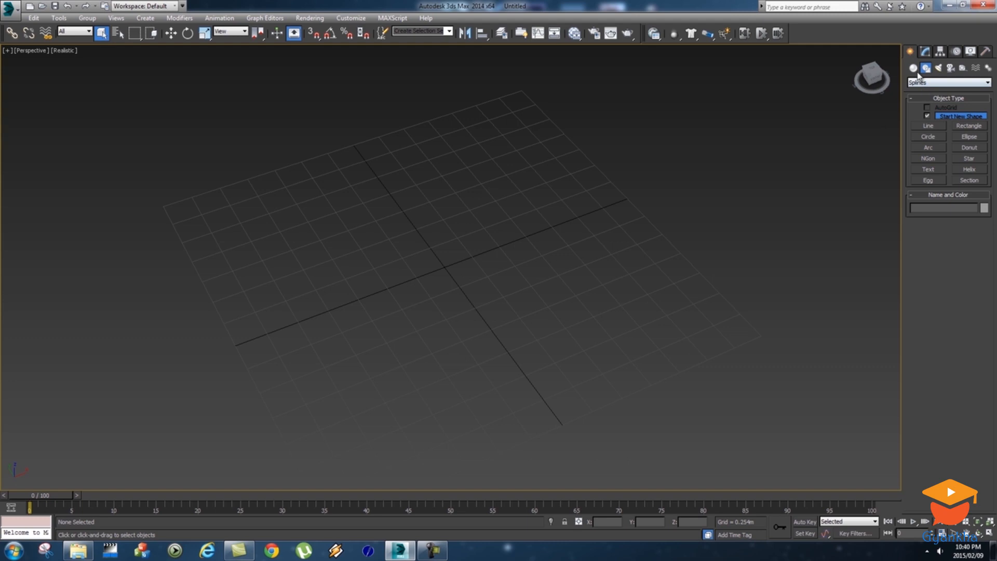
click(912, 68)
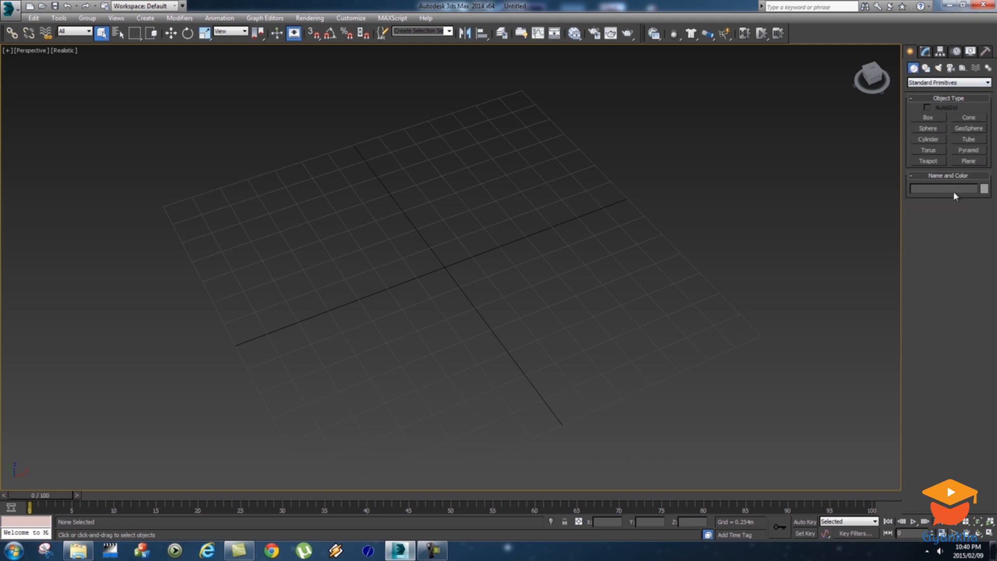
click(929, 162)
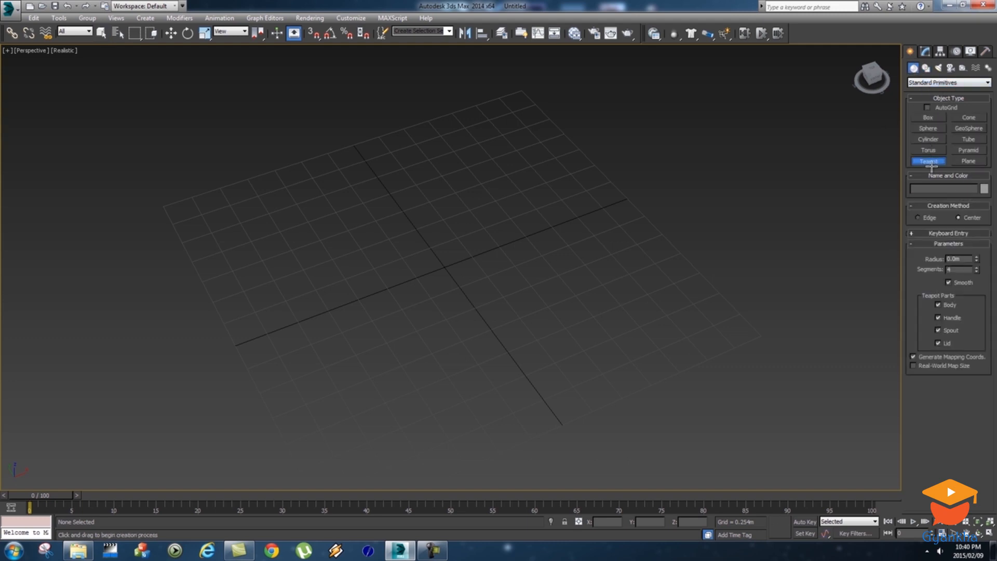
drag(441, 274, 528, 239)
alt+middle_drag(650, 310, 677, 280)
key(Delete)
Step: Draw a sphere of about 0.92 m radius at the grid's centre, and select it with the Move tool
click(933, 130)
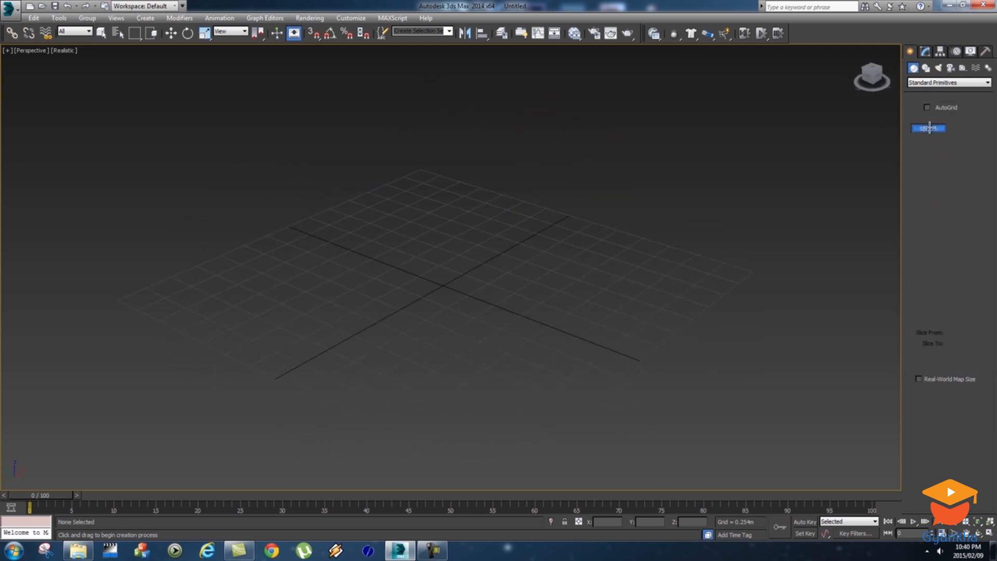
drag(440, 285, 579, 313)
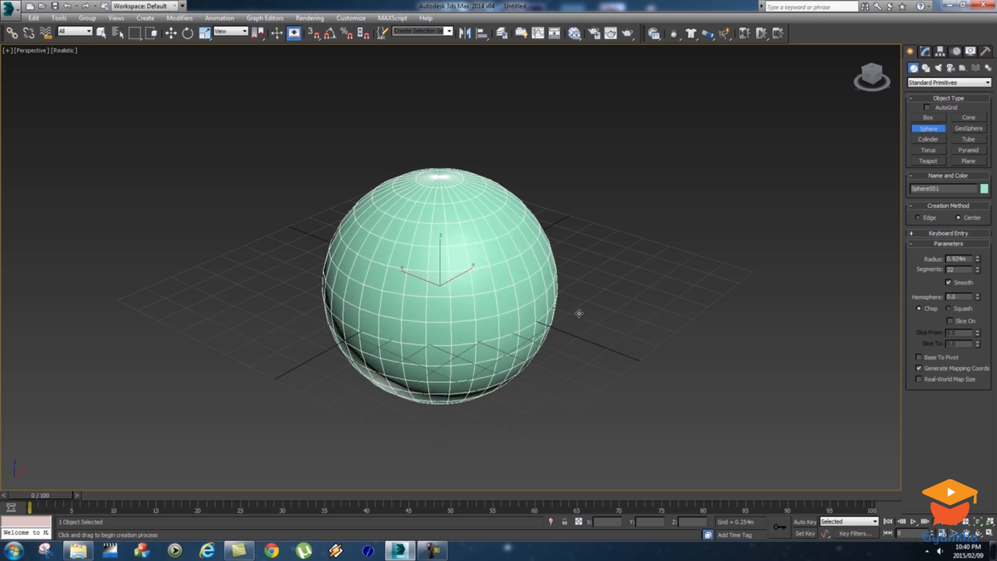
key(w)
click(625, 275)
click(532, 275)
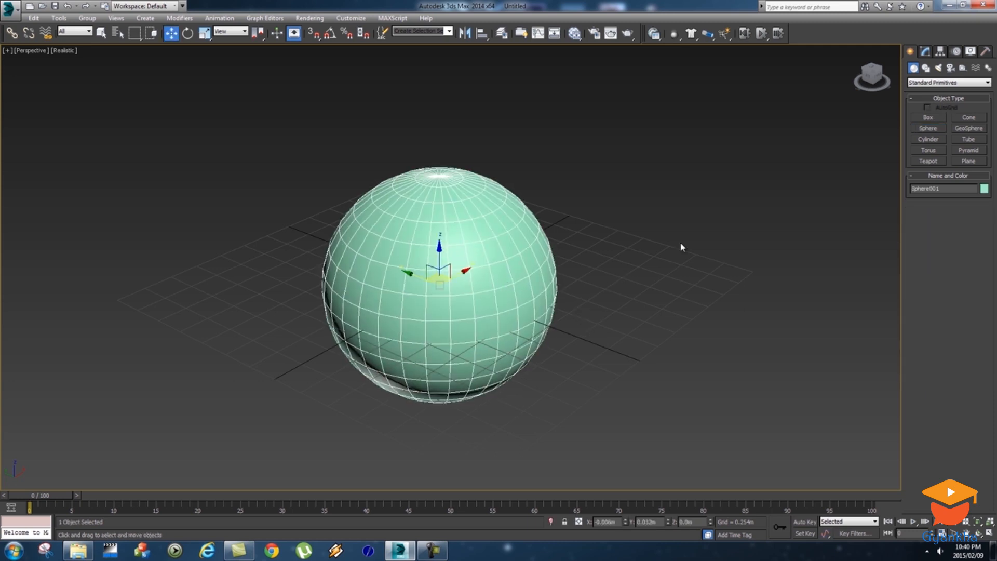
Step: Set the sphere's radius to 1 m in its modifier parameters
click(925, 51)
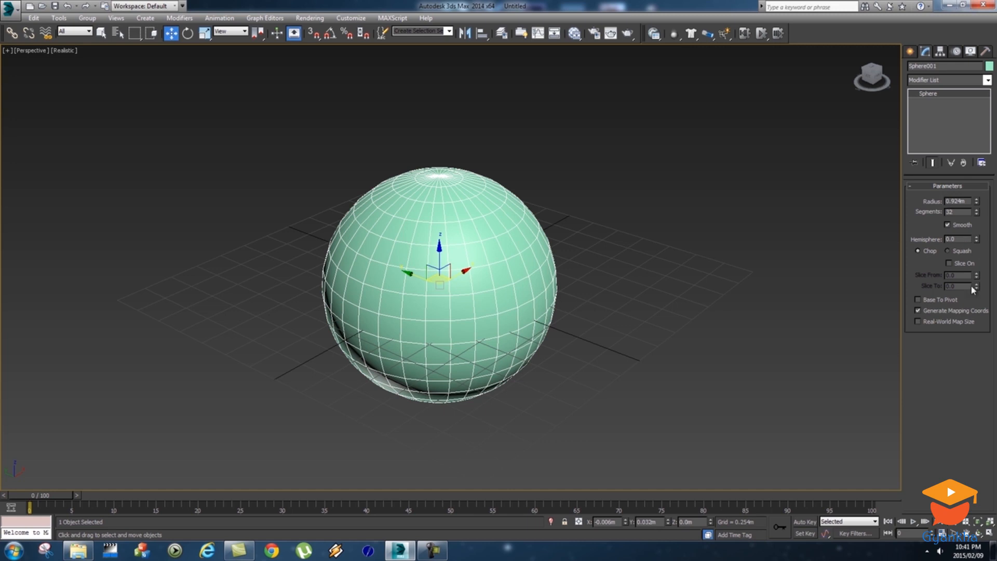
drag(970, 203, 929, 206)
text(1)
key(Return)
alt+middle_drag(728, 311, 607, 250)
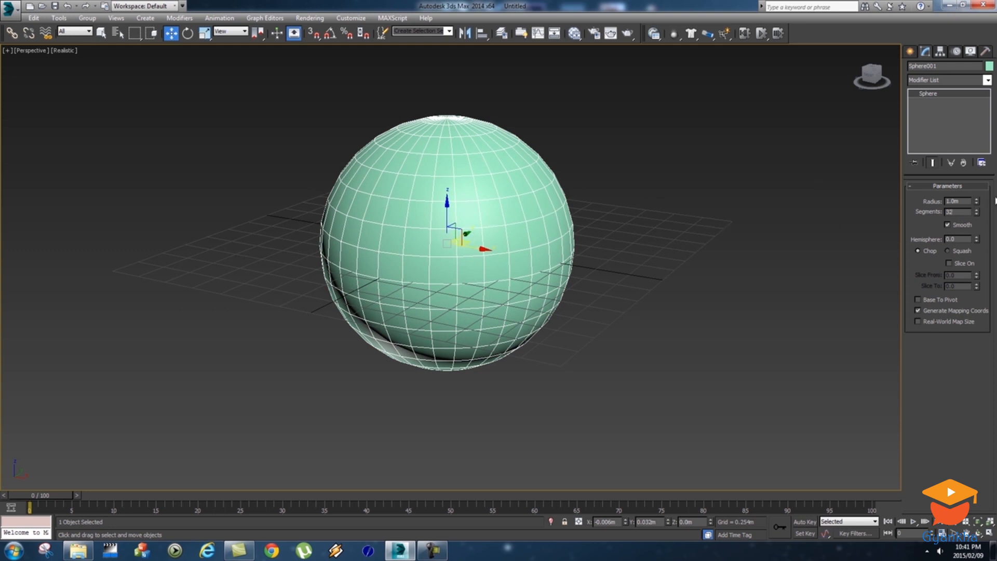
Step: Lower the sphere's segments step by step to 14
click(977, 214)
click(976, 214)
click(976, 214)
click(976, 214)
click(976, 214)
click(976, 214)
click(976, 214)
click(976, 214)
click(976, 214)
click(976, 214)
click(977, 214)
click(976, 214)
click(976, 214)
click(976, 214)
click(976, 214)
click(977, 214)
click(976, 214)
click(976, 214)
click(977, 214)
alt+middle_drag(676, 217, 835, 219)
click(976, 210)
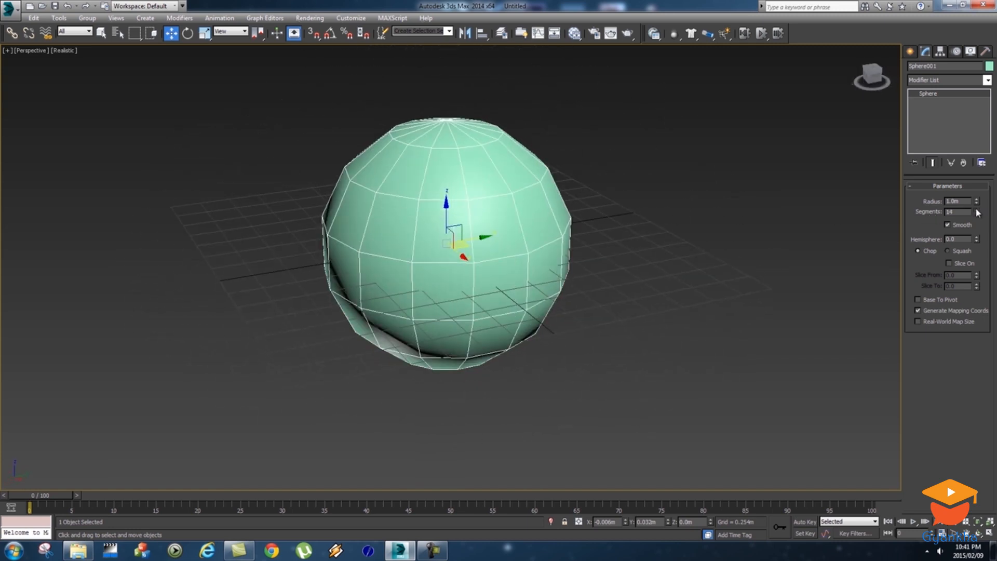
Step: Raise the sphere's segments to 128, and delete the sphere
click(977, 209)
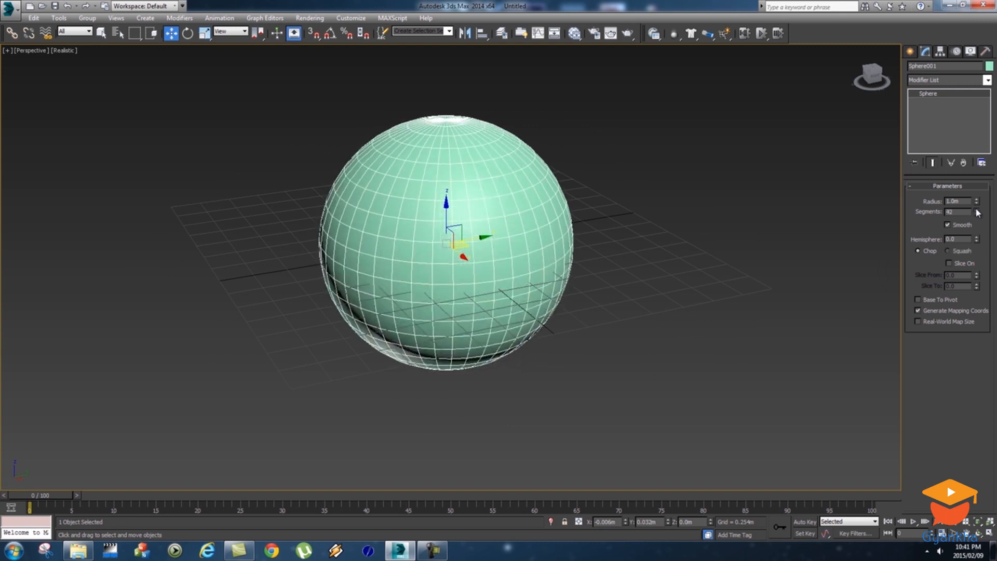
alt+middle_drag(597, 255, 360, 196)
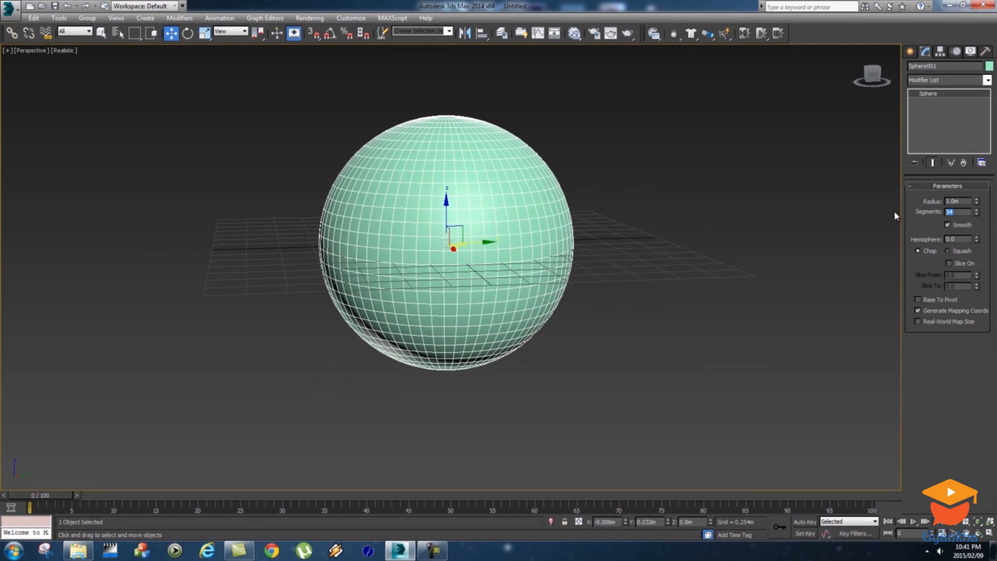
text(128)
key(Return)
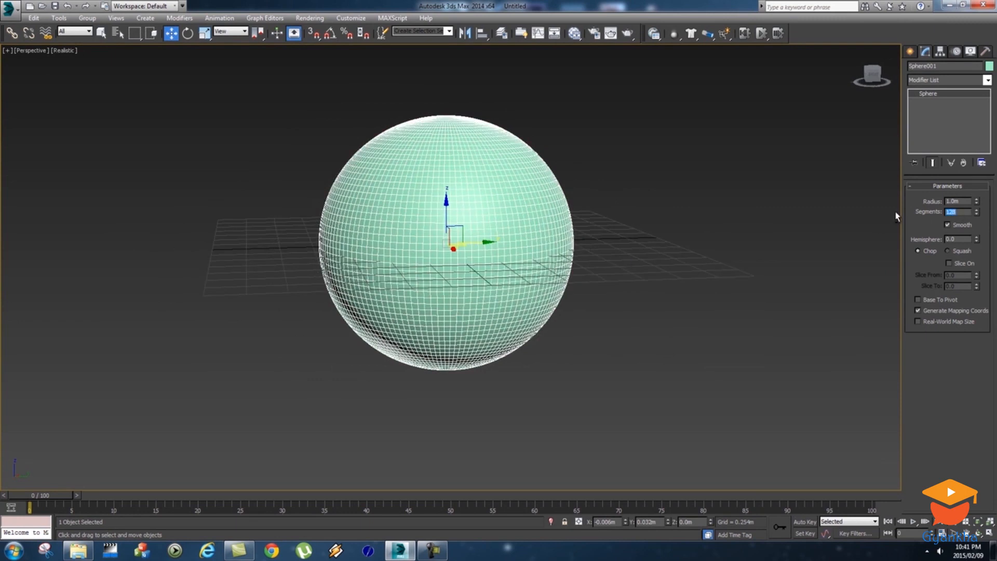
alt+middle_drag(533, 299, 511, 135)
alt+middle_drag(492, 284, 770, 293)
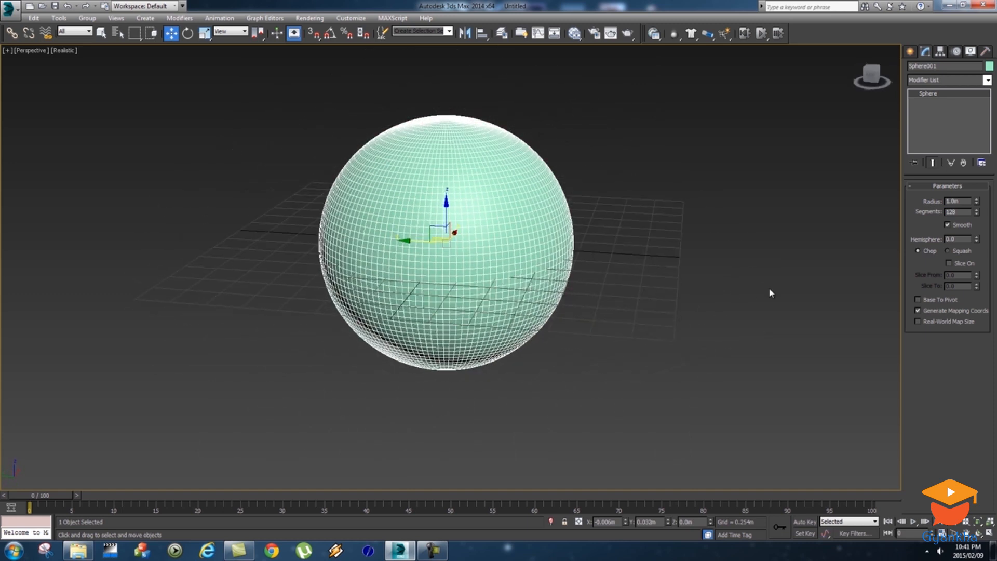
key(Delete)
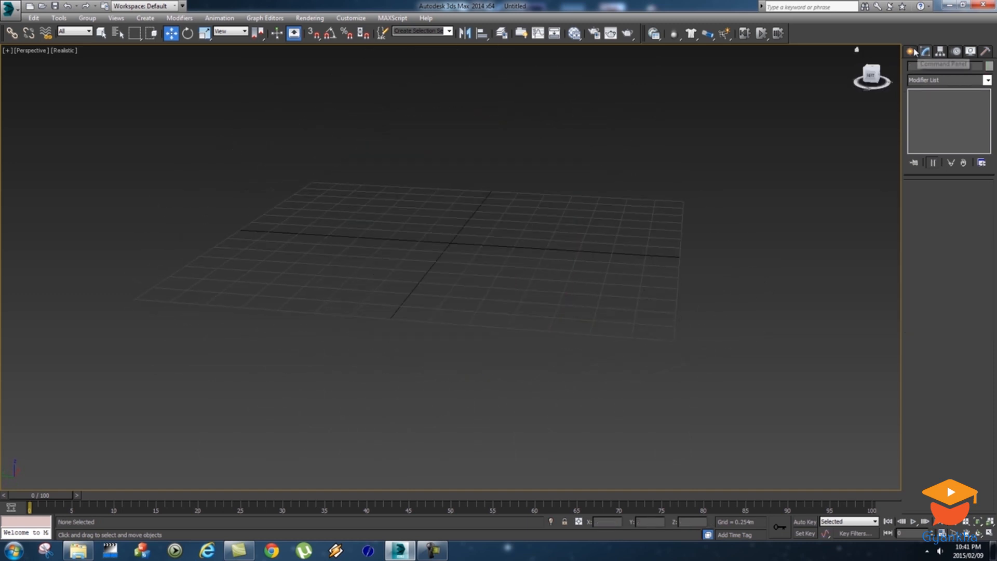
Step: Draw a cylinder of about 0.49 m radius and about 1.44 m height at the grid's centre
click(911, 51)
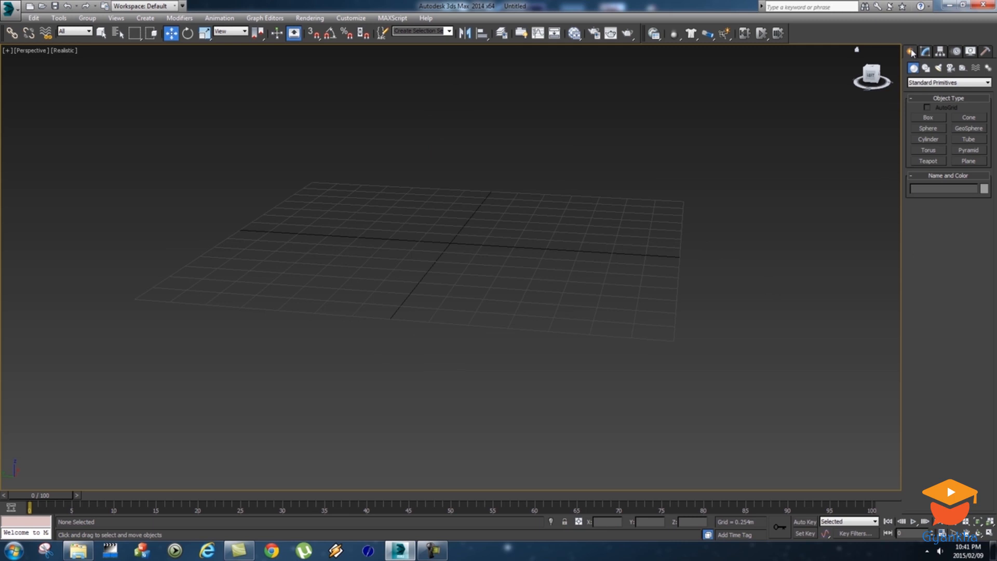
click(930, 141)
drag(445, 244, 491, 258)
click(579, 217)
middle_drag(578, 216, 576, 326)
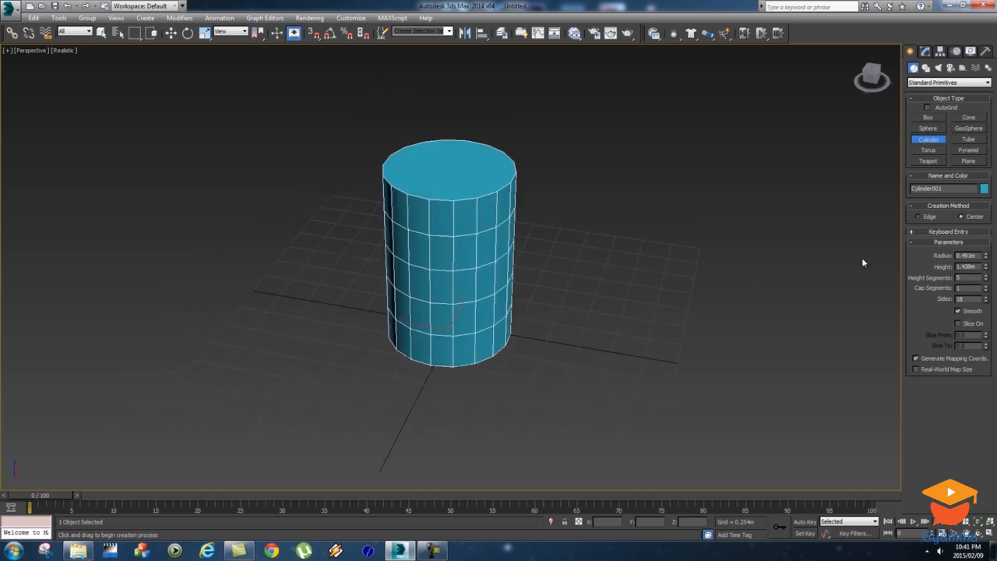
Step: Try a radius of 1 m on the cylinder, and set the radius to 0.5 m
double_click(967, 256)
text(1)
key(Return)
mouse_move(985, 256)
mouse_down()
mouse_move(985, 300)
mouse_move(979, 275)
mouse_up()
double_click(976, 257)
text(0.5)
key(Return)
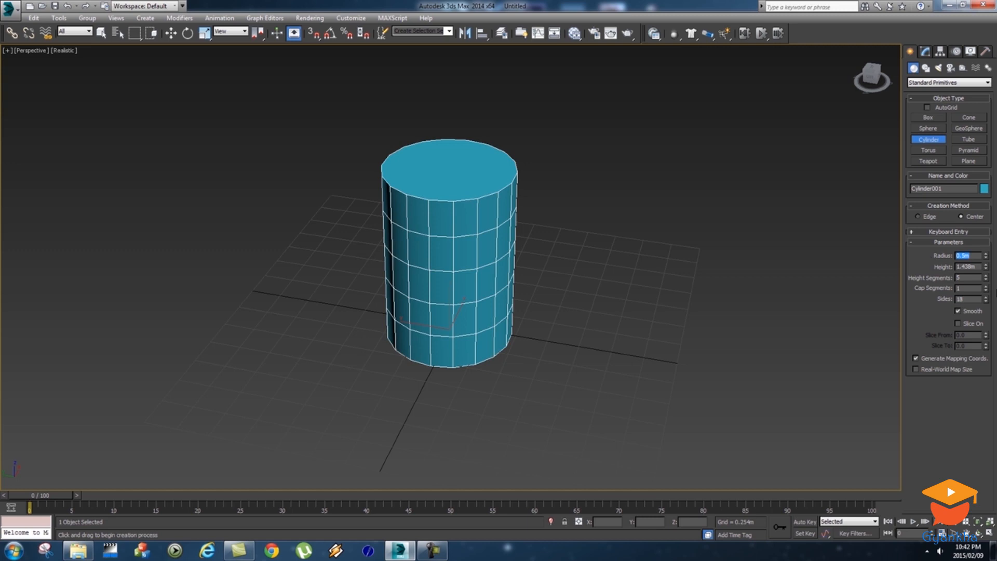
Step: Set the cylinder's height to 2 m
drag(981, 267, 981, 264)
text(2)
key(Return)
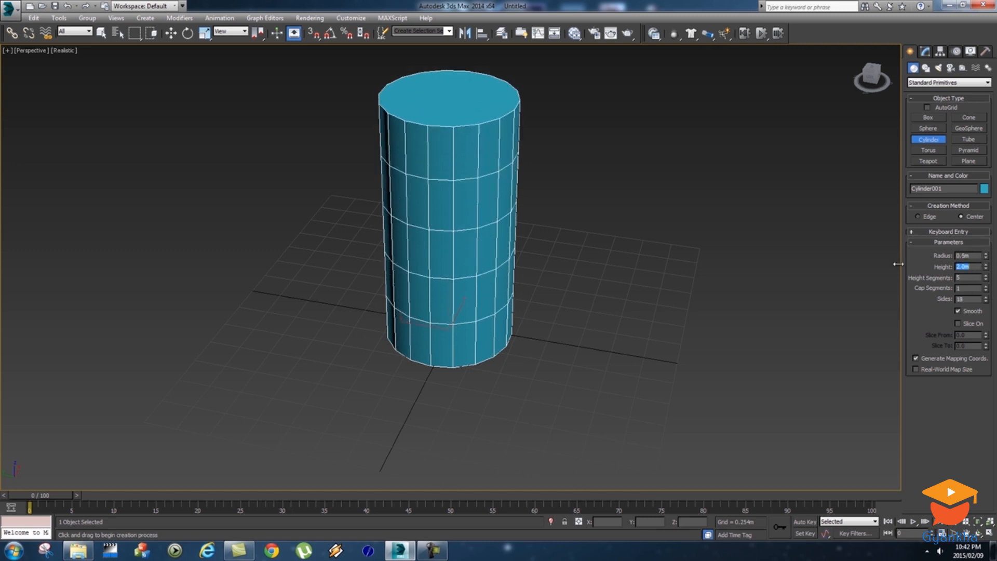
Step: Try 16 height segments on the cylinder, and reduce them to 13
drag(985, 277, 985, 261)
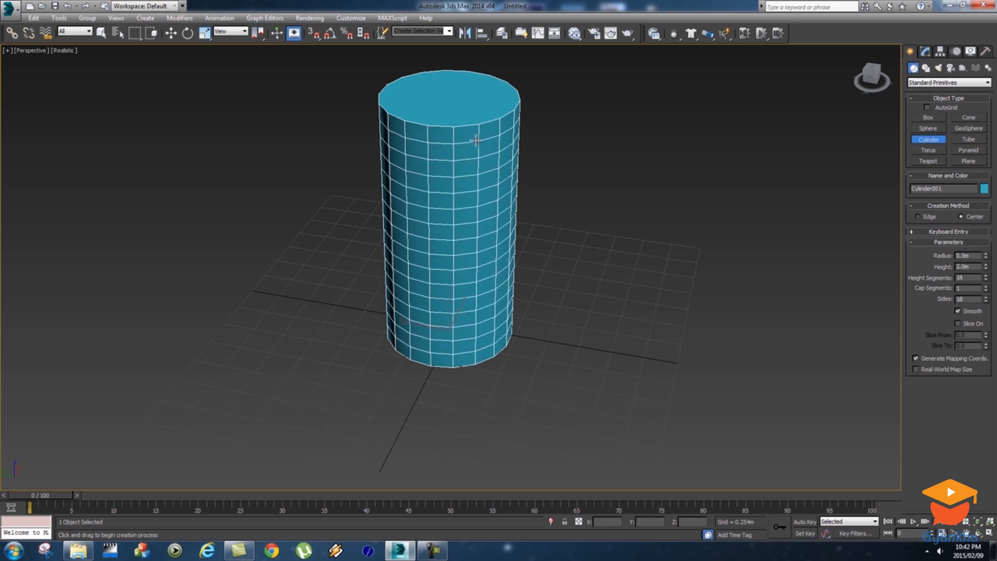
alt+middle_drag(468, 332, 580, 238)
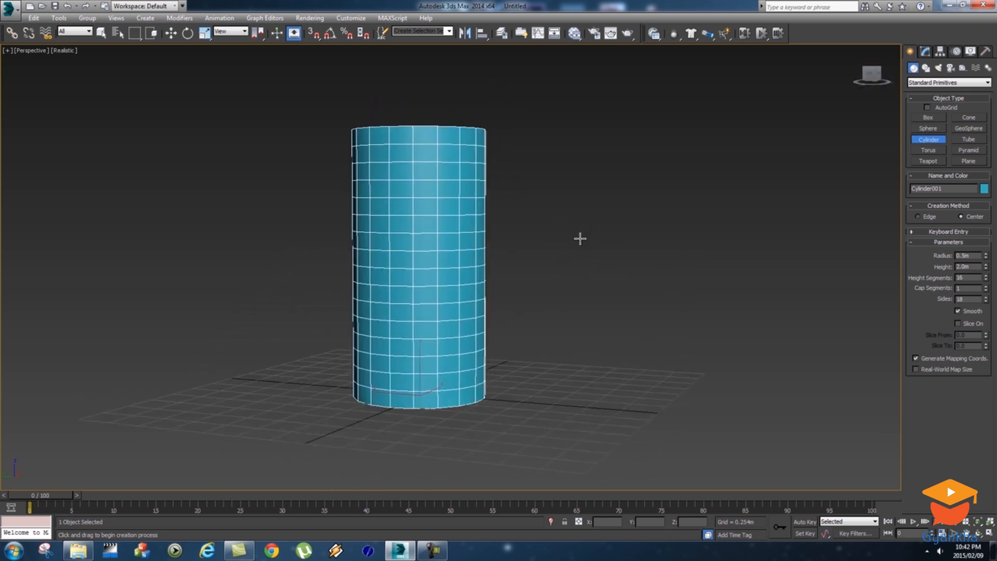
alt+middle_drag(462, 241, 530, 276)
mouse_move(986, 277)
mouse_down()
mouse_move(983, 308)
mouse_move(981, 282)
mouse_up()
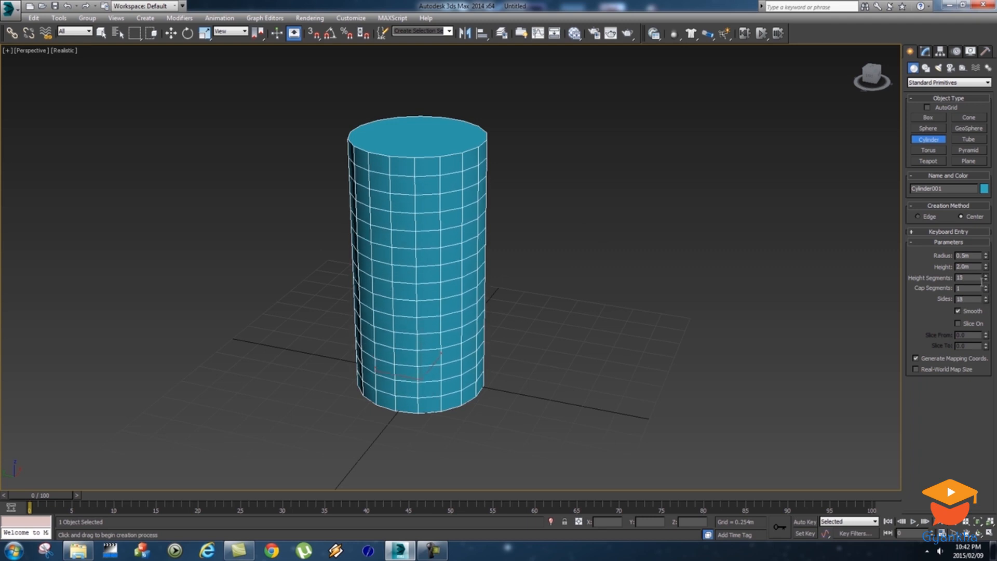
Step: Increase the cylinder's cap segments to 10
click(985, 286)
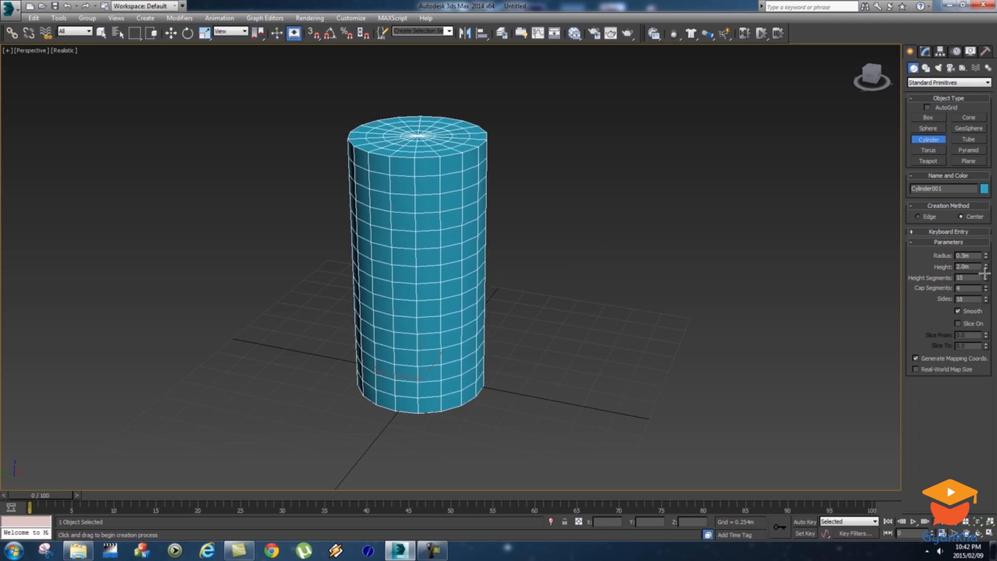
alt+middle_drag(429, 159, 453, 216)
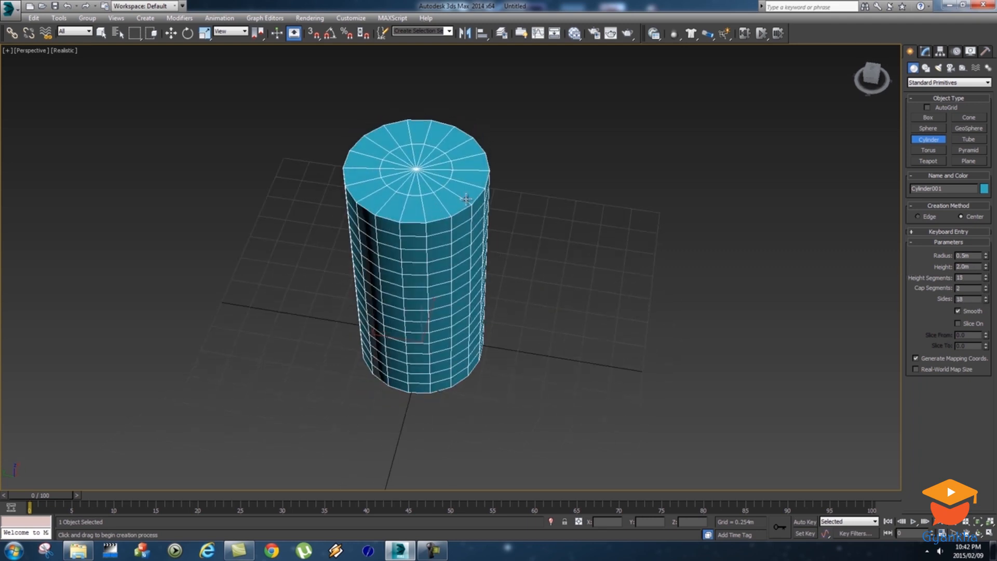
scroll(447, 228, up, 5)
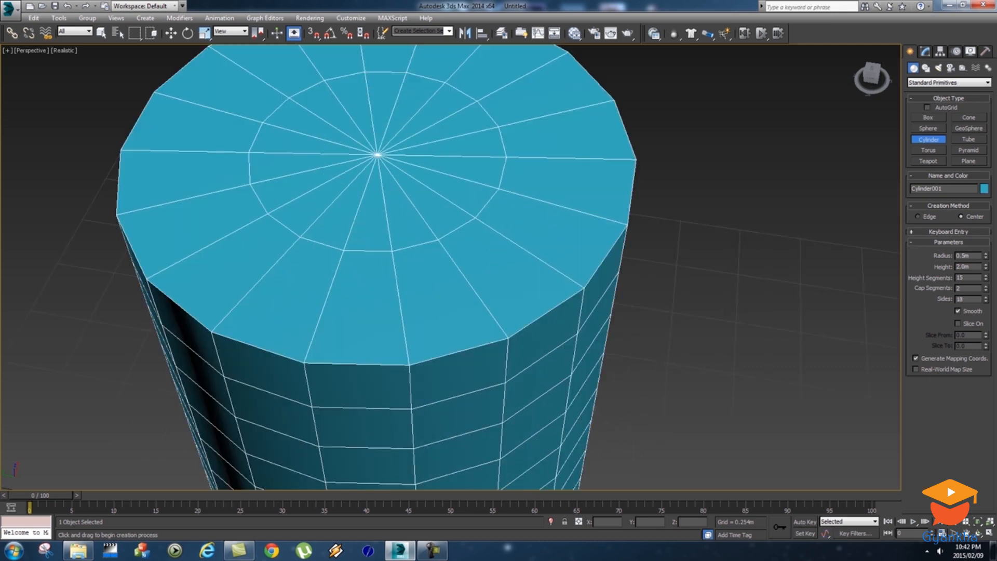
drag(983, 302, 986, 243)
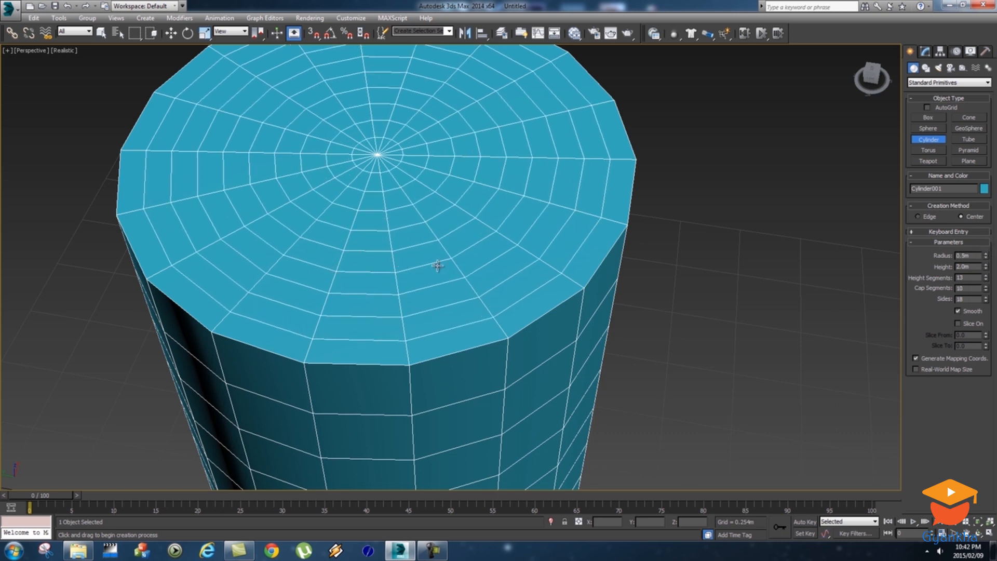
Step: Try 6 sides on the cylinder to turn it into a hexagonal column
scroll(438, 266, down, 5)
scroll(426, 278, up, 4)
mouse_move(449, 318)
alt+middle_down()
mouse_move(461, 283)
mouse_move(464, 311)
alt+middle_up()
scroll(484, 294, down, 4)
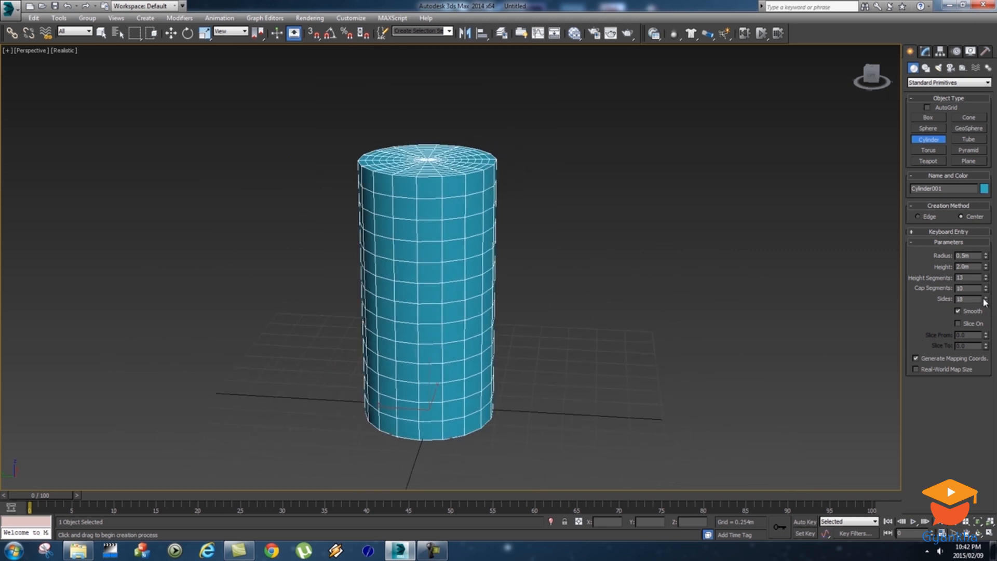
drag(985, 297, 985, 364)
alt+middle_drag(653, 373, 508, 358)
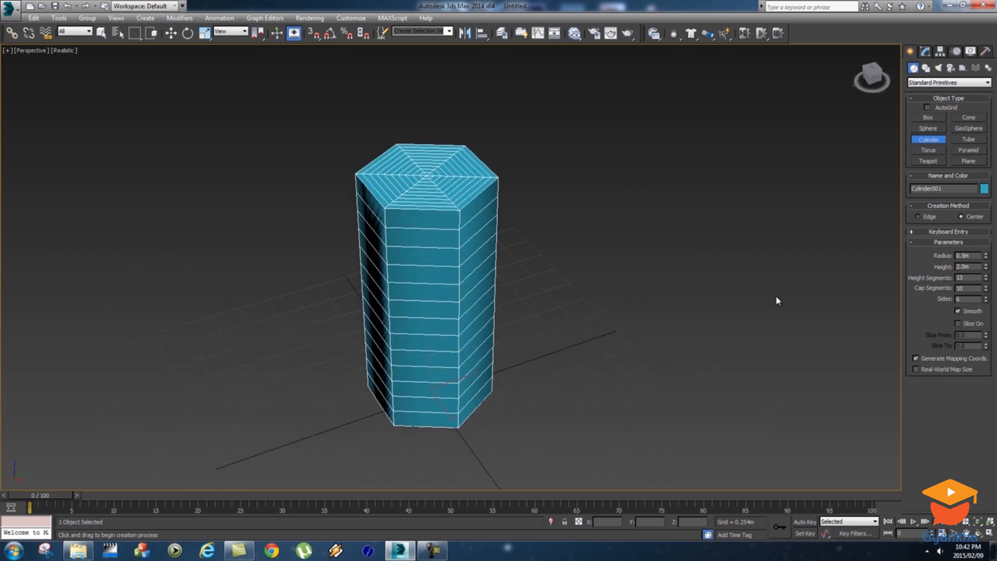
Step: Raise the cylinder's number of sides to 128, and delete the cylinder from the scene
drag(983, 299, 980, 206)
mouse_move(983, 298)
mouse_down()
mouse_move(974, 224)
mouse_move(973, 299)
mouse_up()
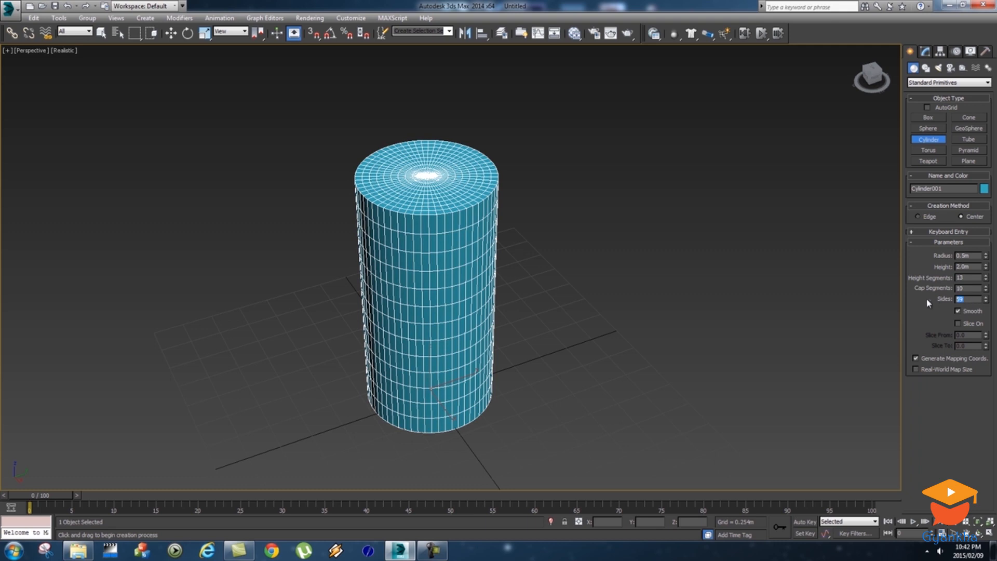
text(128)
key(Return)
alt+middle_drag(548, 243, 551, 280)
alt+middle_drag(491, 348, 515, 279)
key(Delete)
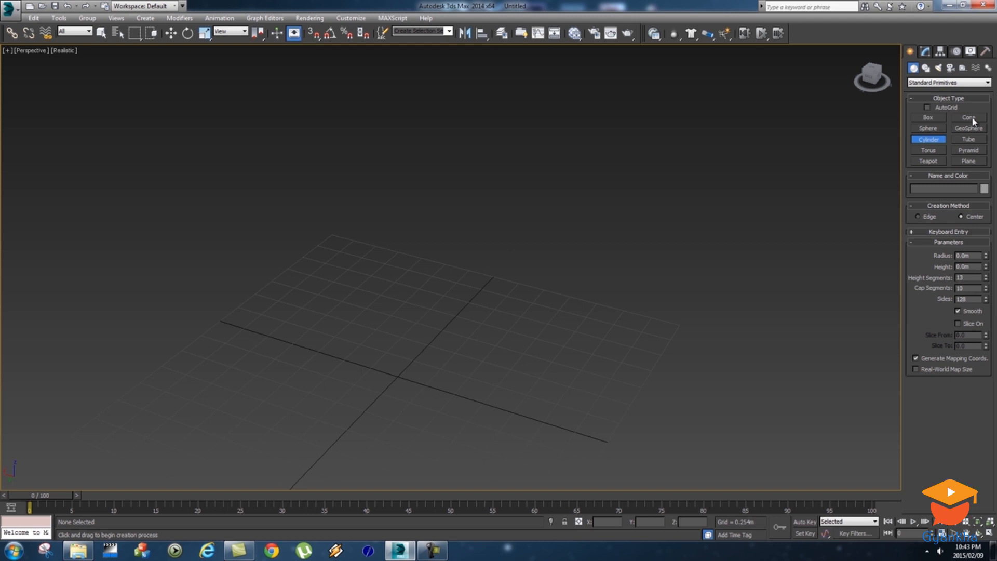
Step: Draw a rectangular plane primitive over the whole home grid, about 3.56 m wide
click(967, 162)
middle_drag(567, 285, 618, 220)
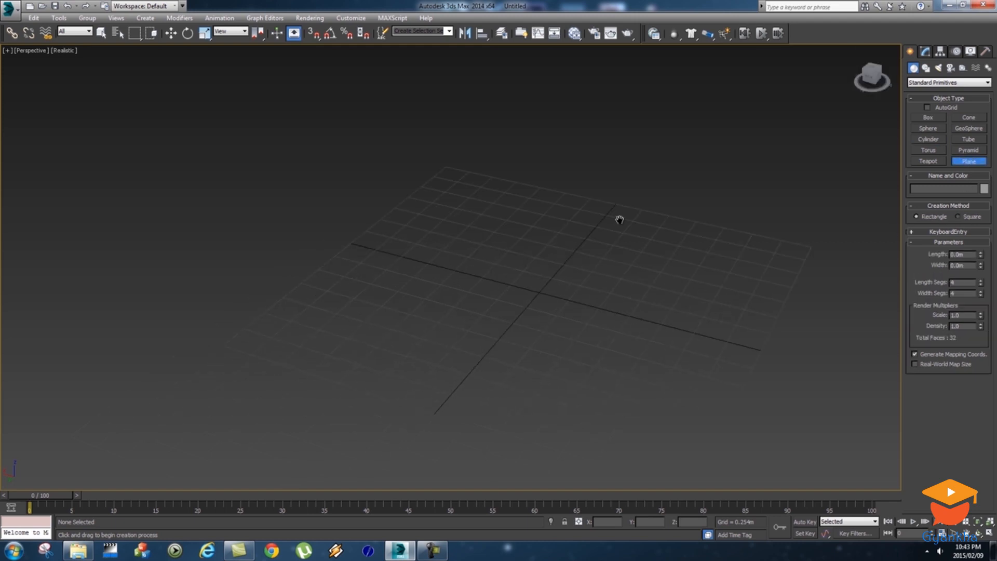
drag(233, 337, 819, 238)
middle_drag(751, 311, 658, 309)
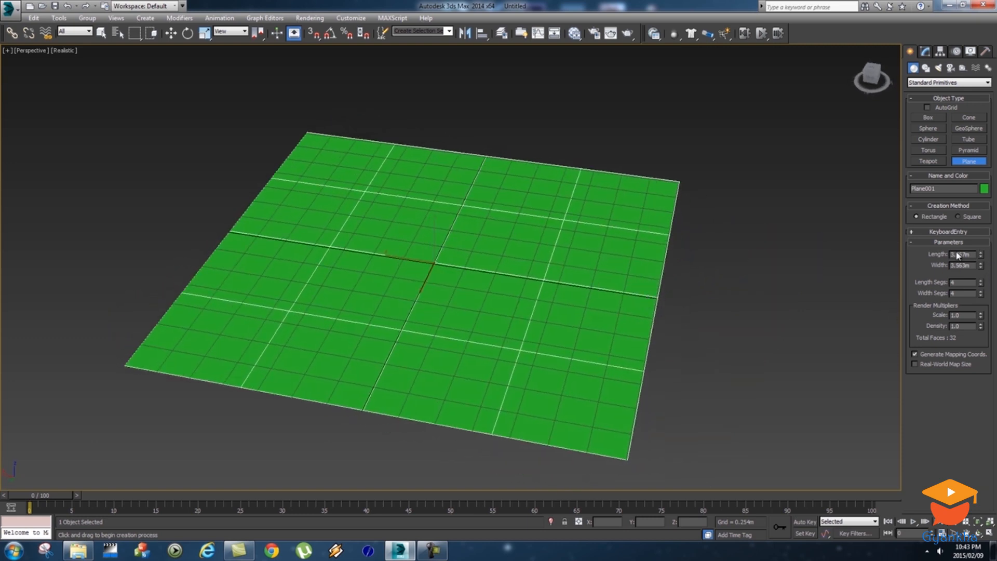
Step: Set the plane's length and width to 2 m each
drag(966, 258, 920, 258)
text(2)
key(Tab)
text(2)
key(Tab)
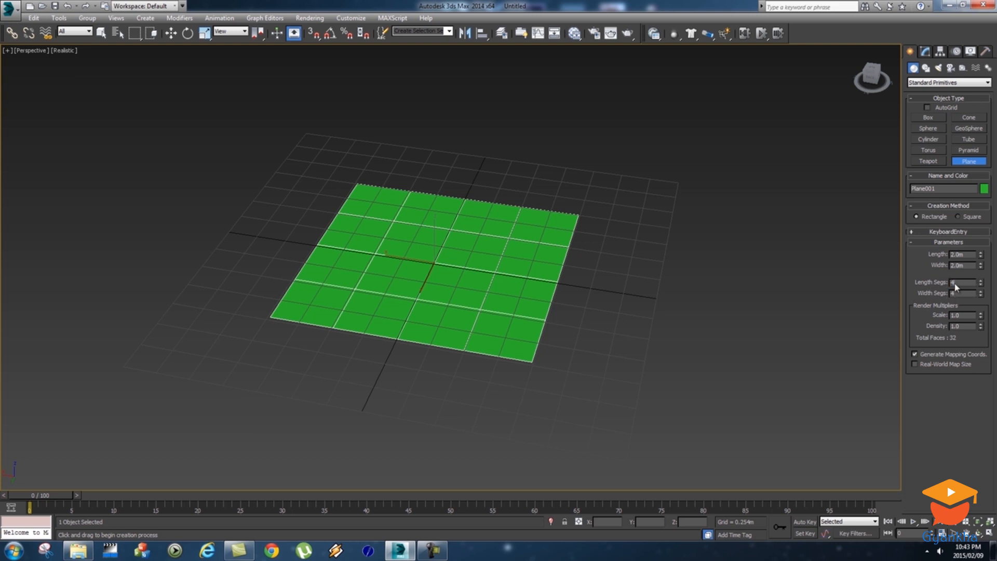
Step: Try 1 length segment and 1 width segment on the plane
text(1)
key(Tab)
text(1)
key(Tab)
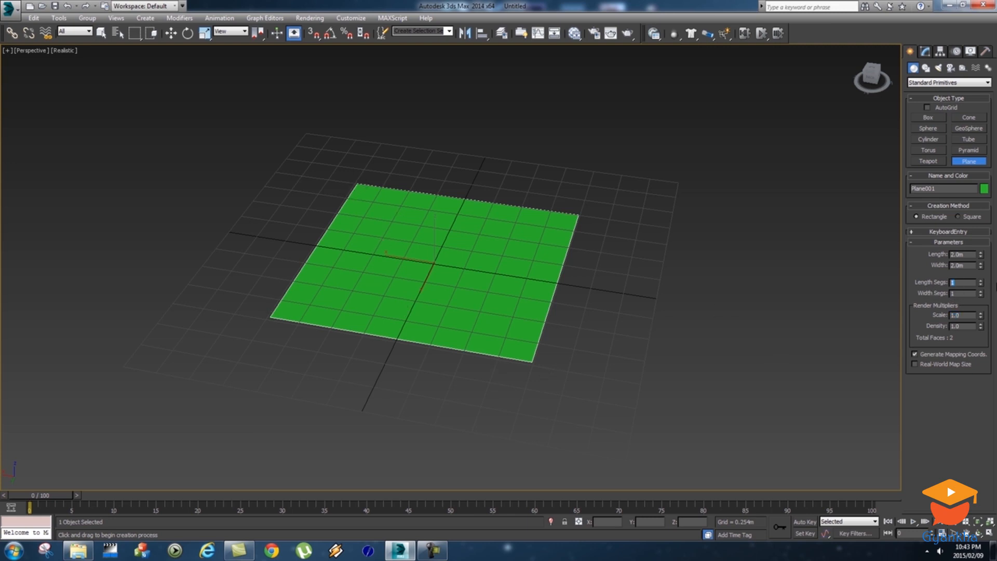
Step: Set the plane's length segments and width segments to 20 each, and inspect the resulting grid up close
text(20)
key(Tab)
text(20)
key(Tab)
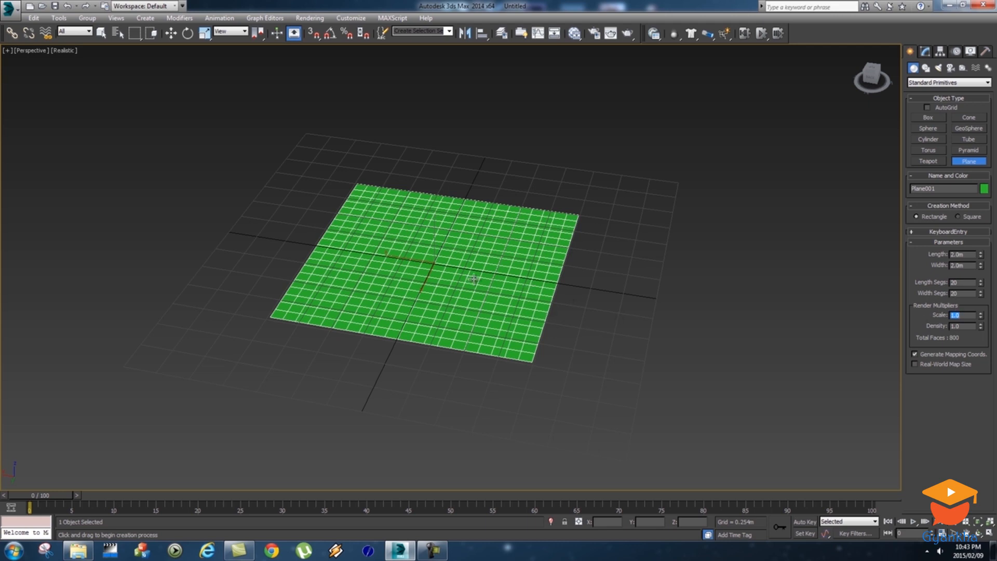
scroll(515, 285, up, 3)
scroll(516, 286, up, 4)
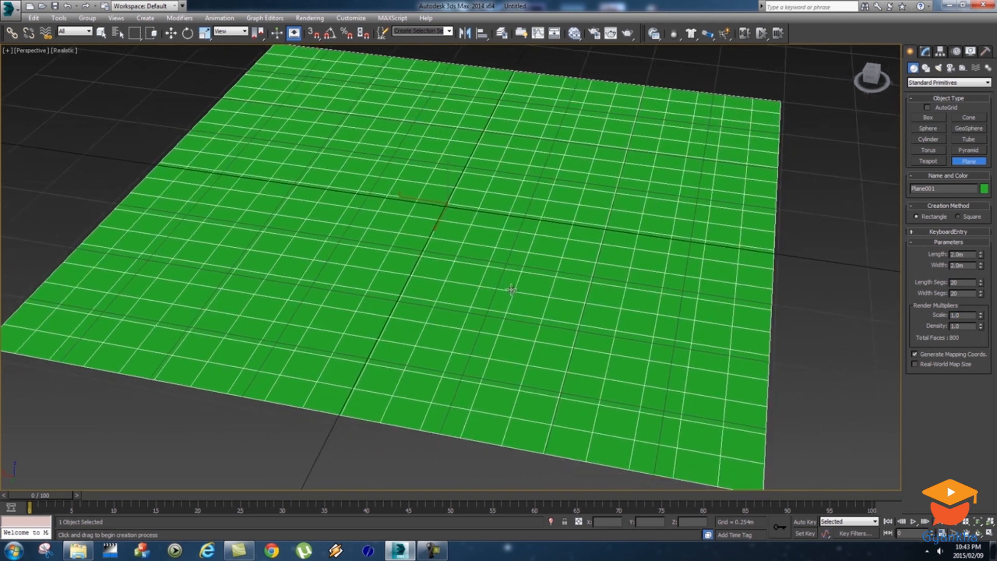
alt+middle_drag(518, 282, 601, 197)
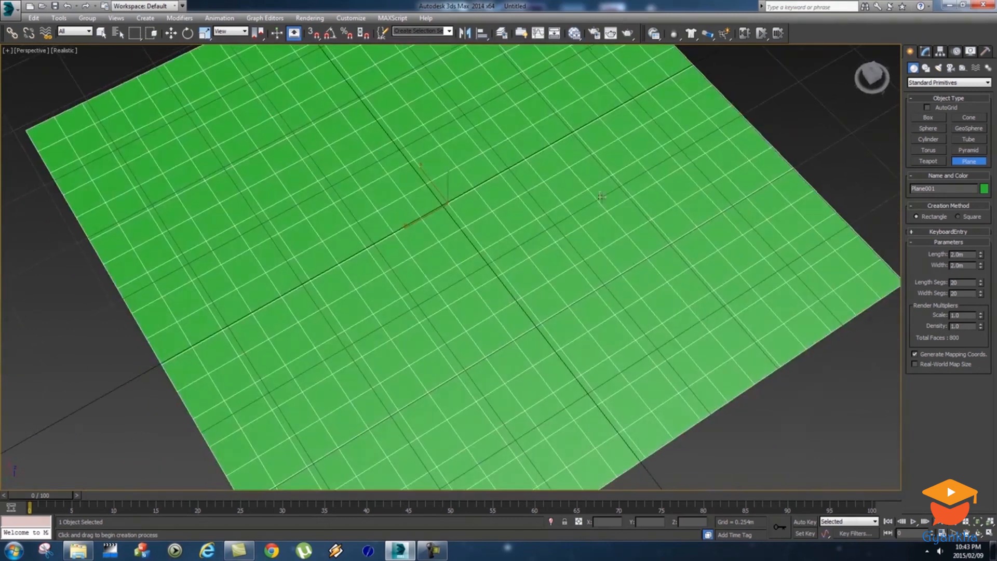
alt+middle_drag(479, 317, 536, 337)
scroll(540, 335, down, 3)
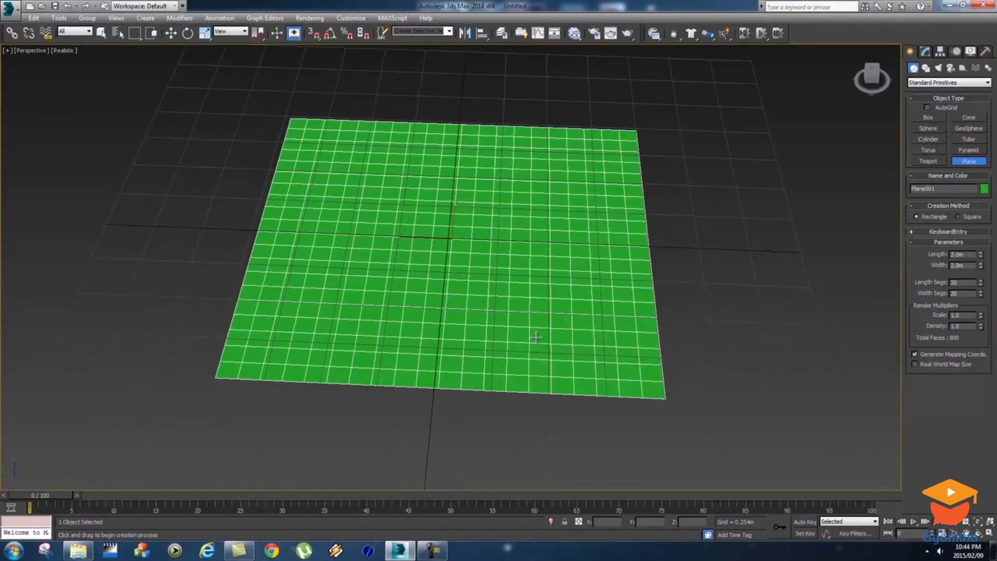